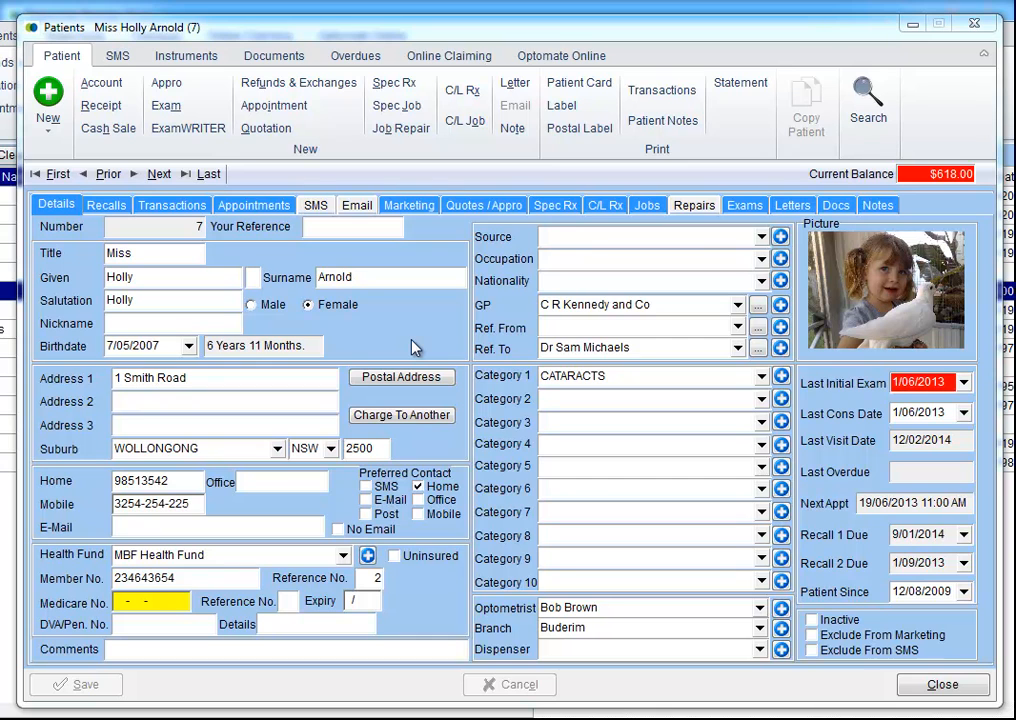
Step: Create a new General Optical lab order spectacle job (job 212) for the patient
click(397, 106)
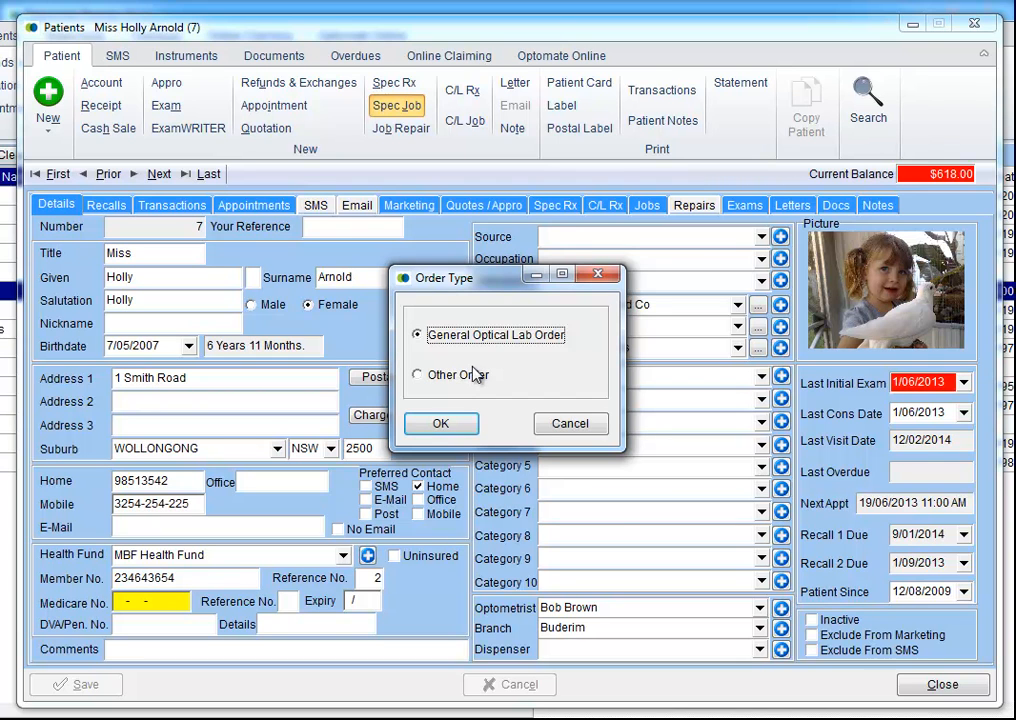
click(437, 425)
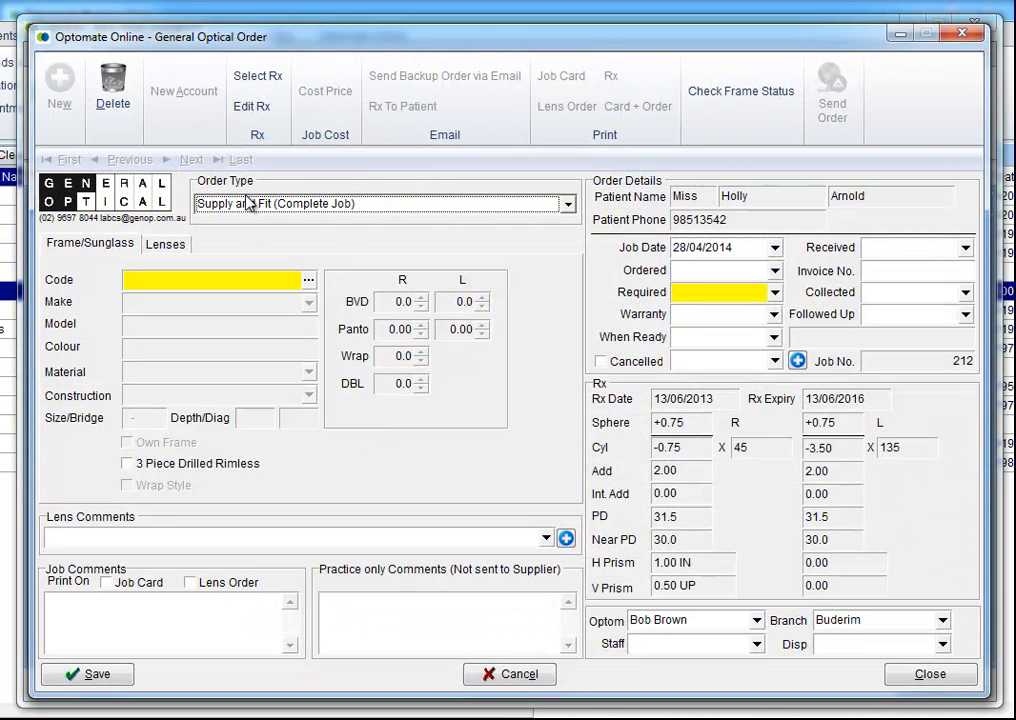
click(518, 204)
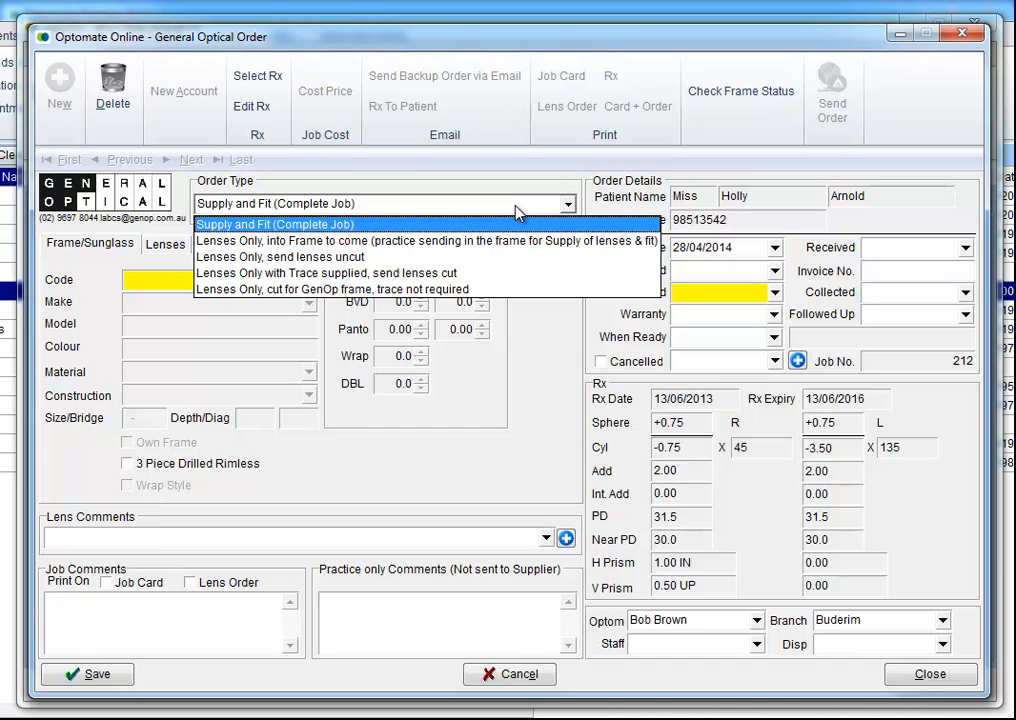
click(318, 230)
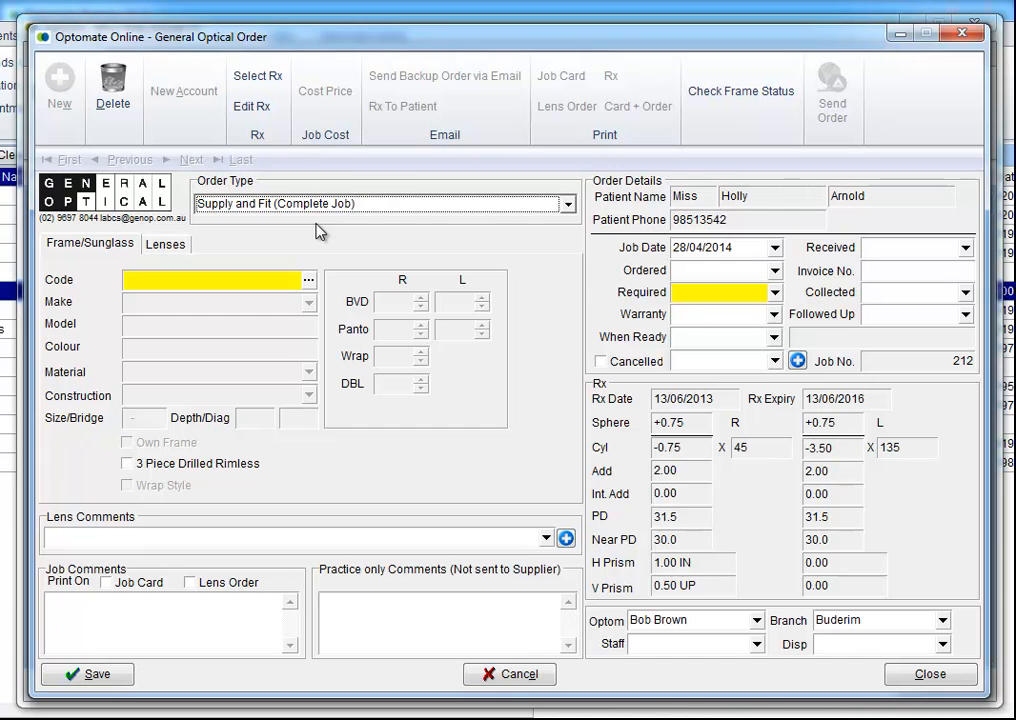
click(155, 281)
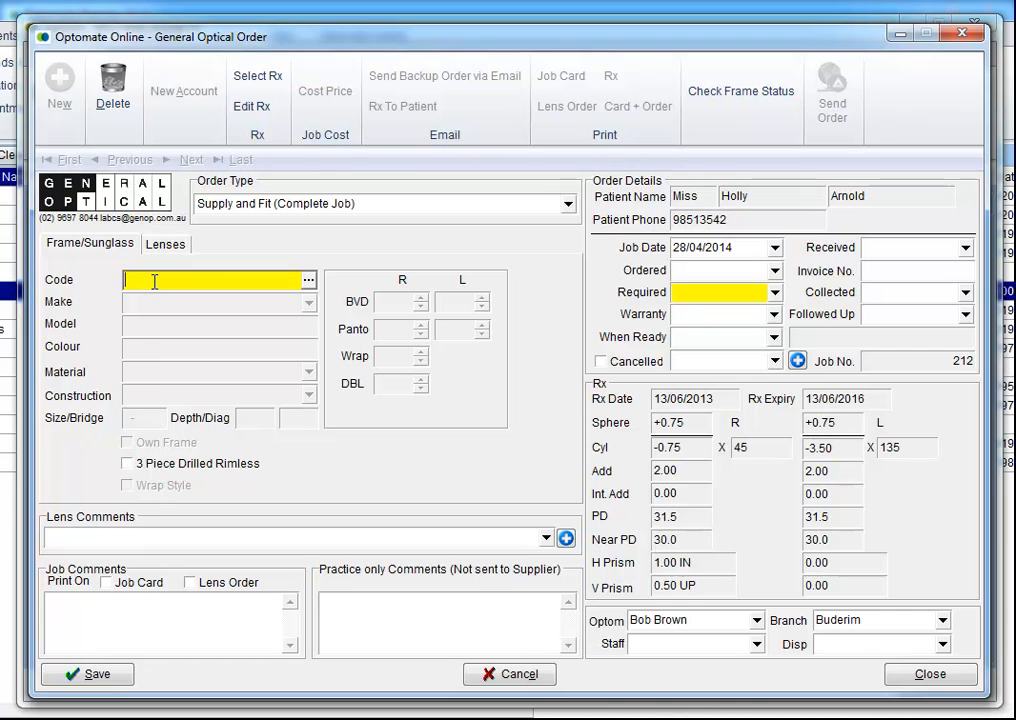
key(Return)
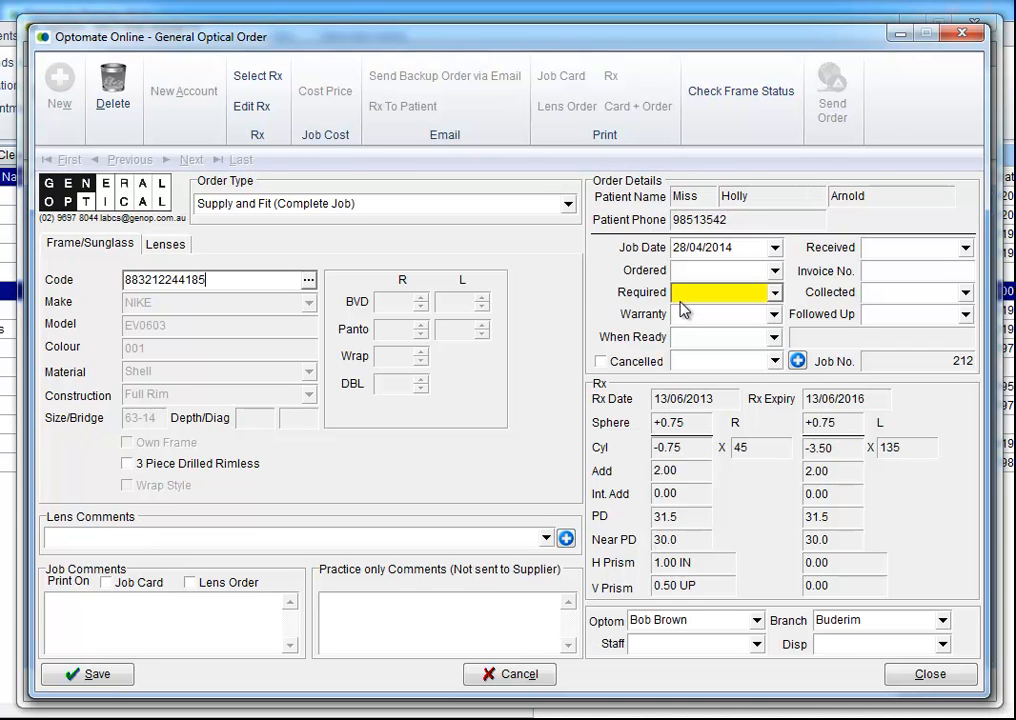
Step: In the order's lens details, choose XXX Non-Package Order as the lens package
click(167, 248)
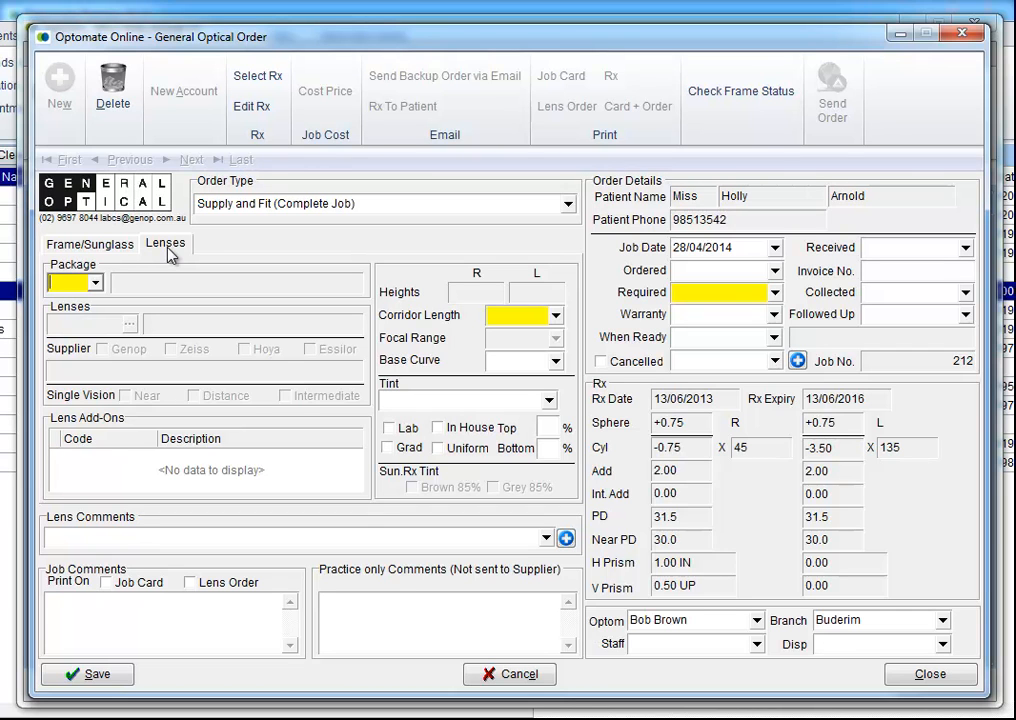
click(86, 284)
click(96, 285)
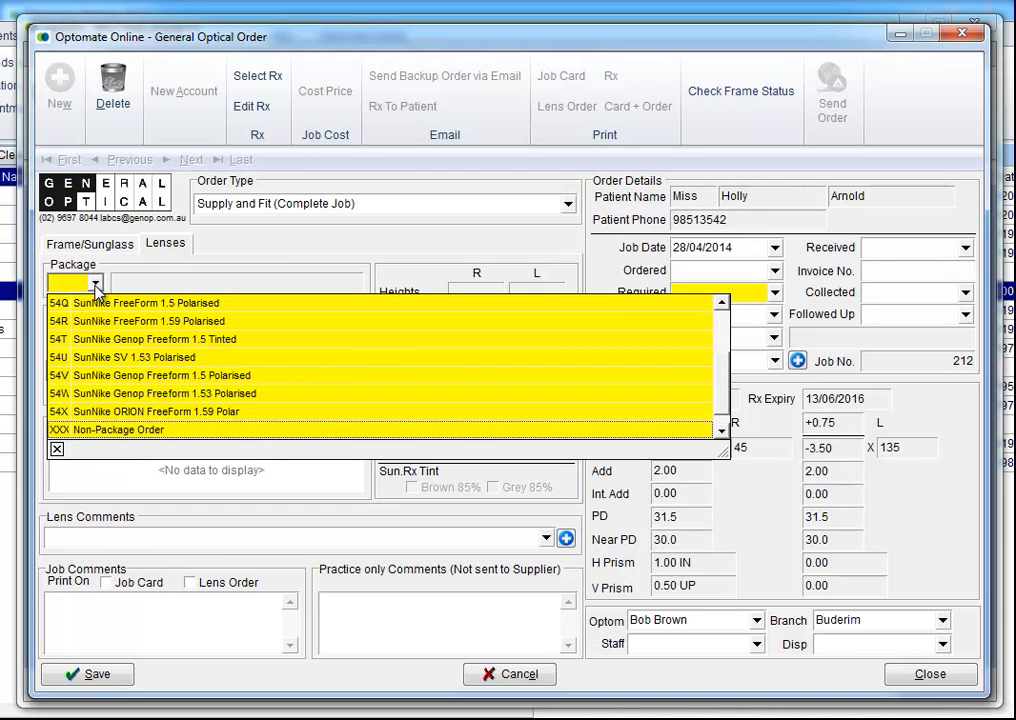
click(174, 431)
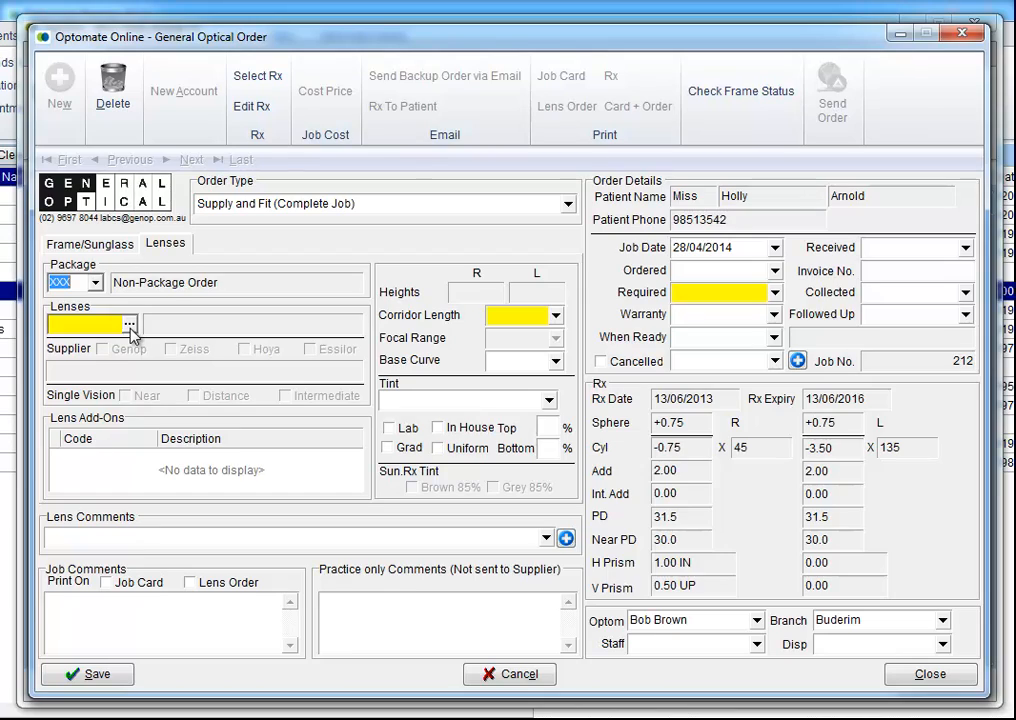
Step: Search lens stock for GENP and add the GENP150HD GenOp Prog FreeForm 1.50 HC Diamond lens
click(130, 330)
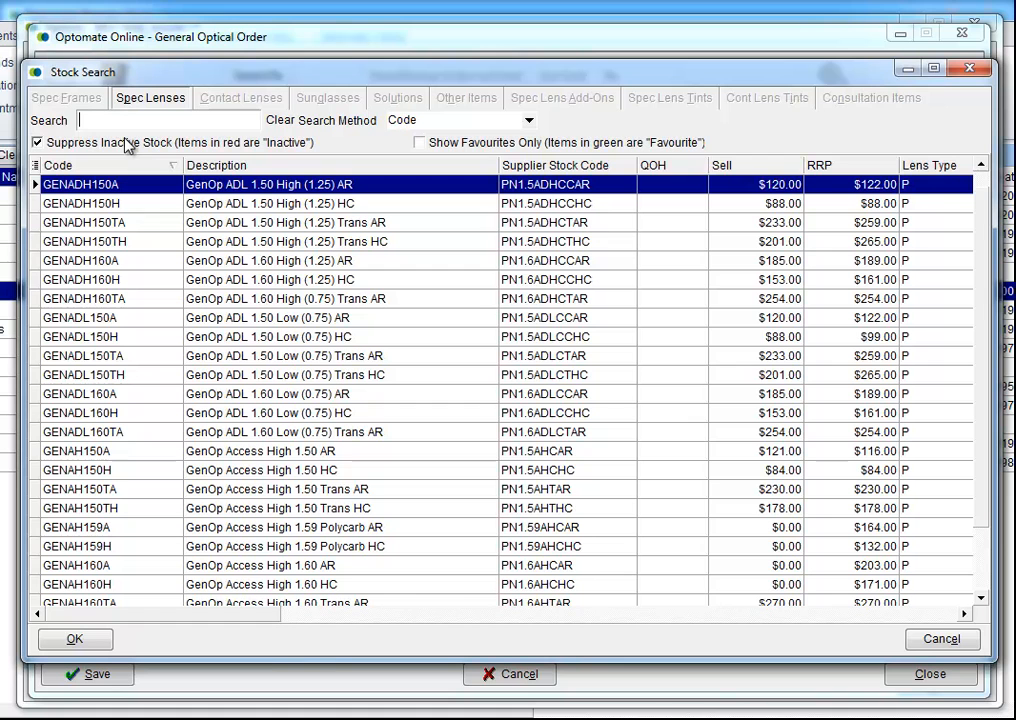
text(GENP)
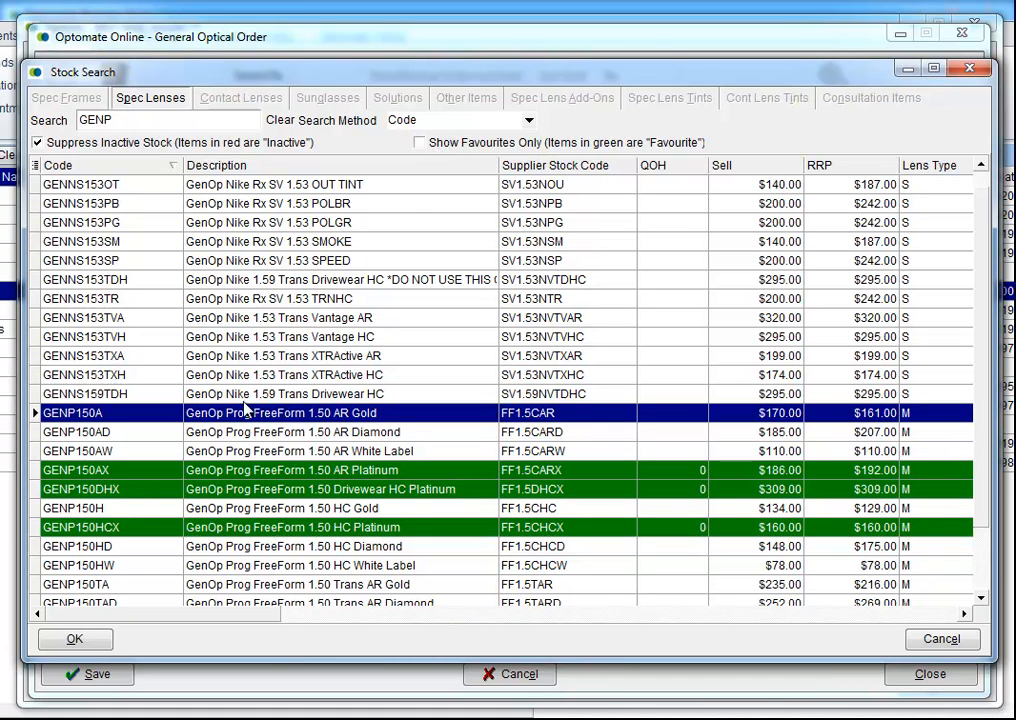
click(89, 547)
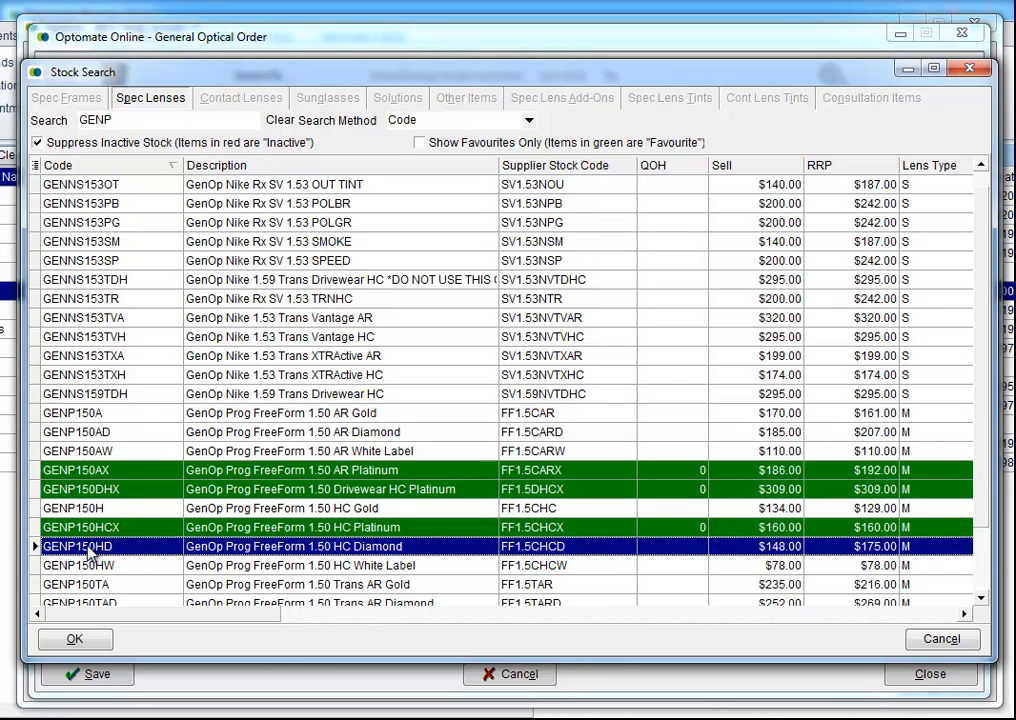
double_click(89, 548)
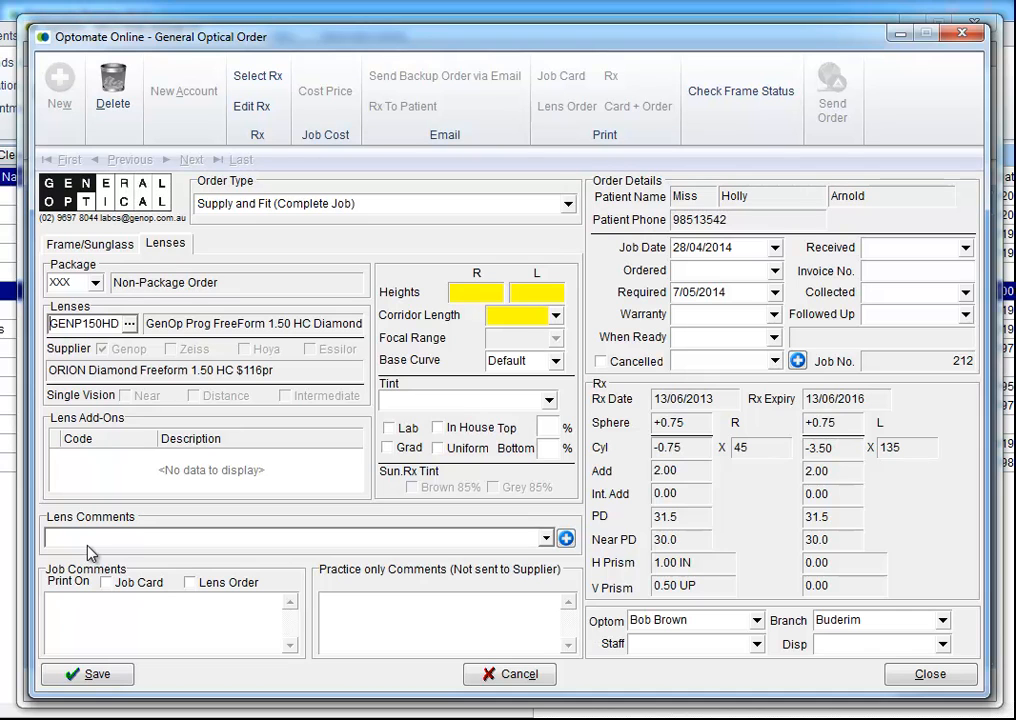
Step: Enter a fitting height of 19 for both the right and left lenses
click(471, 294)
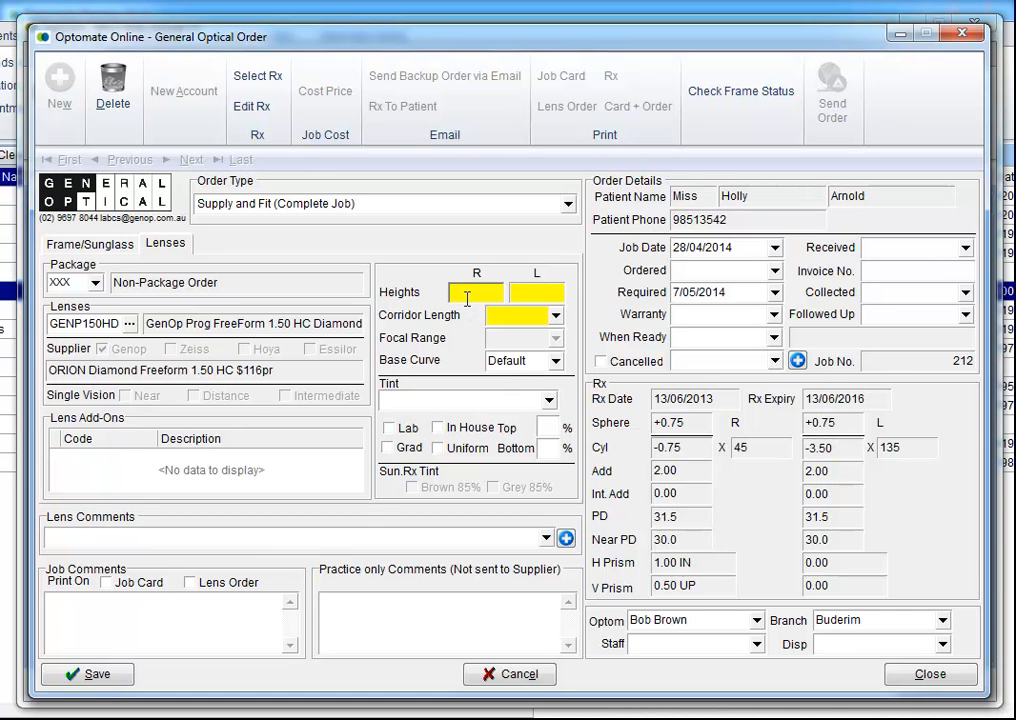
text(19)
key(Tab)
text(19)
key(Tab)
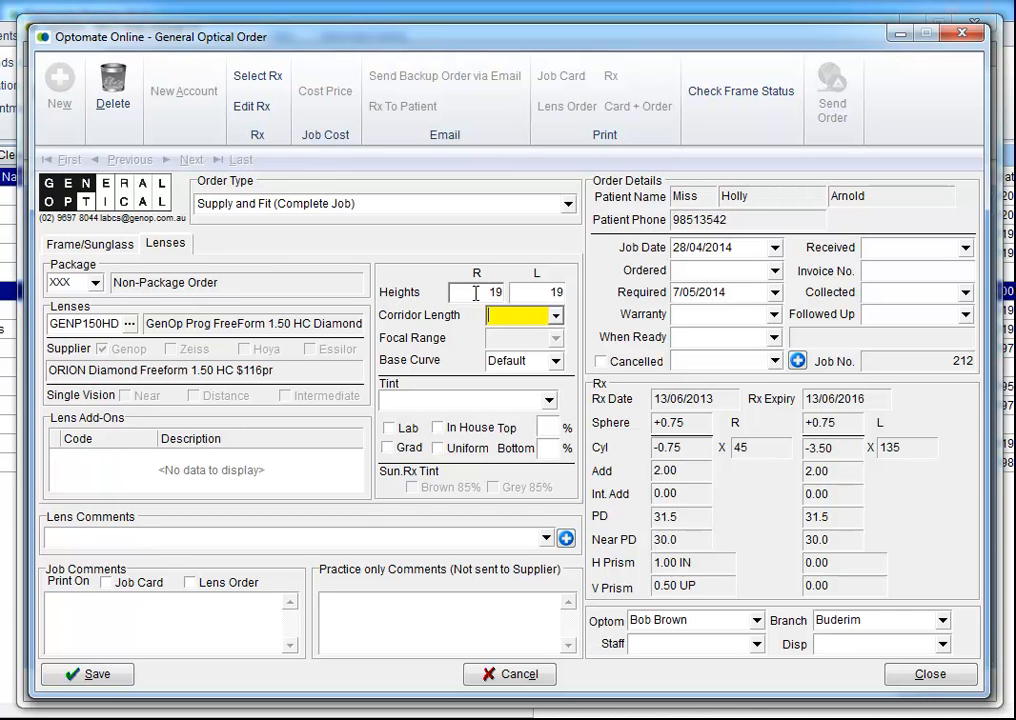
Step: Choose corridor length 20 and save, acknowledging the corridor-too-long warning
click(555, 316)
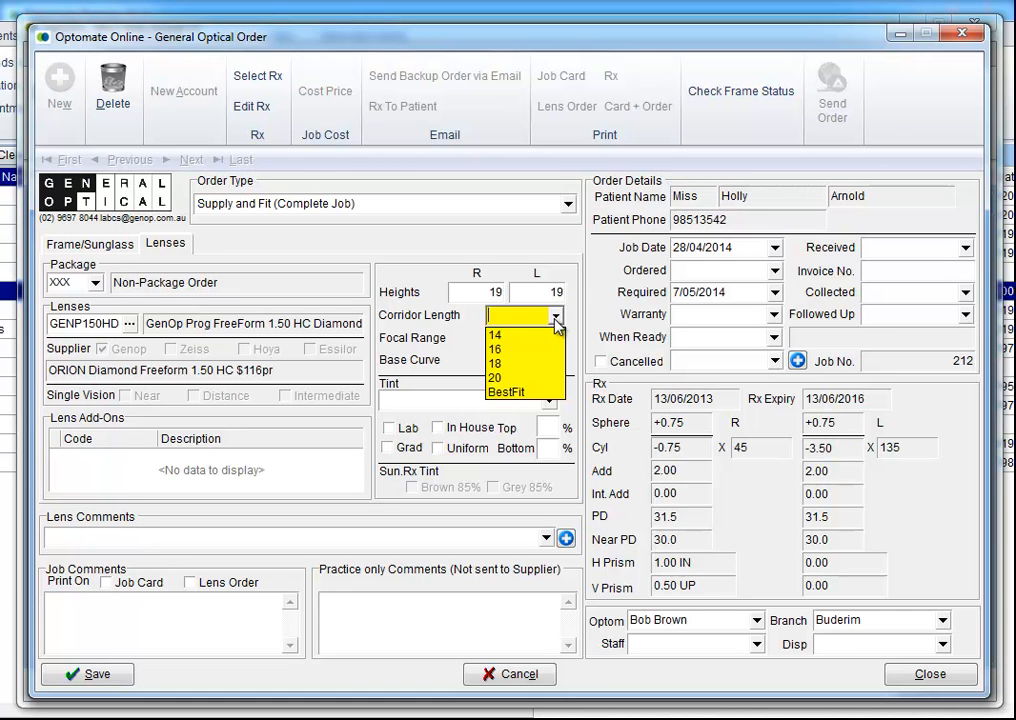
click(509, 380)
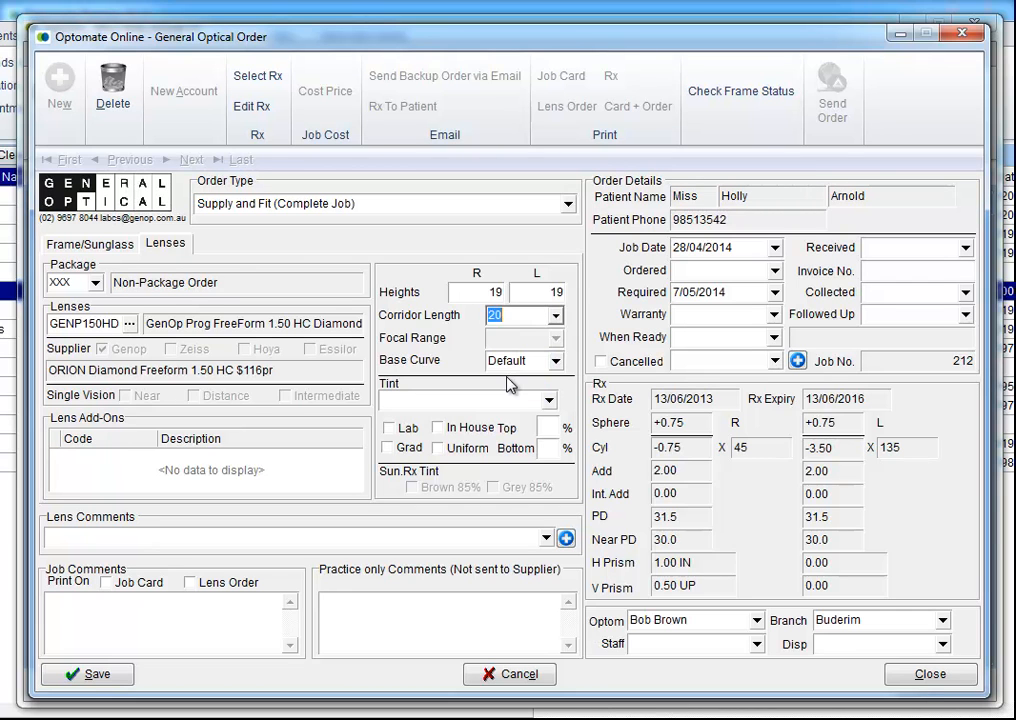
click(83, 677)
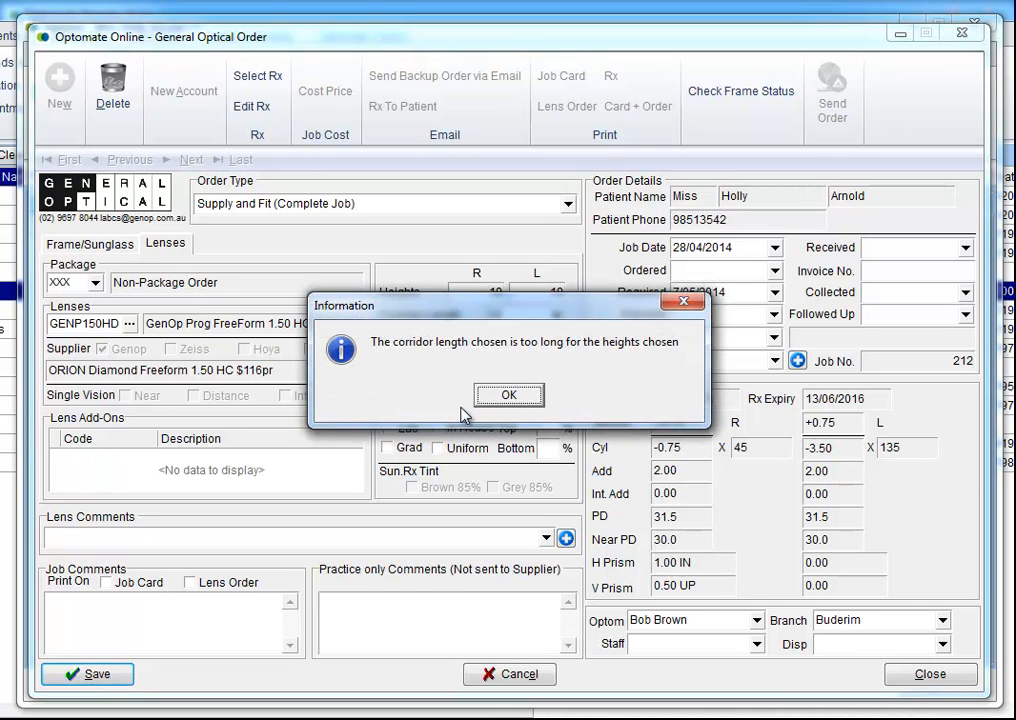
click(509, 396)
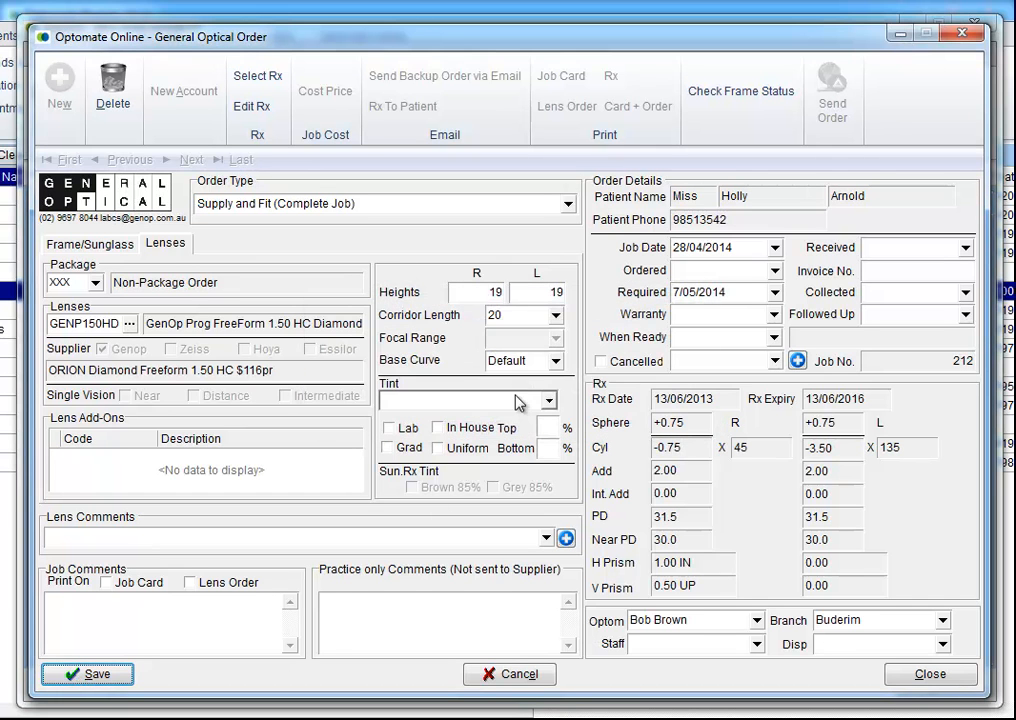
Step: Change the corridor length to 16 and the base curve to 6
click(554, 318)
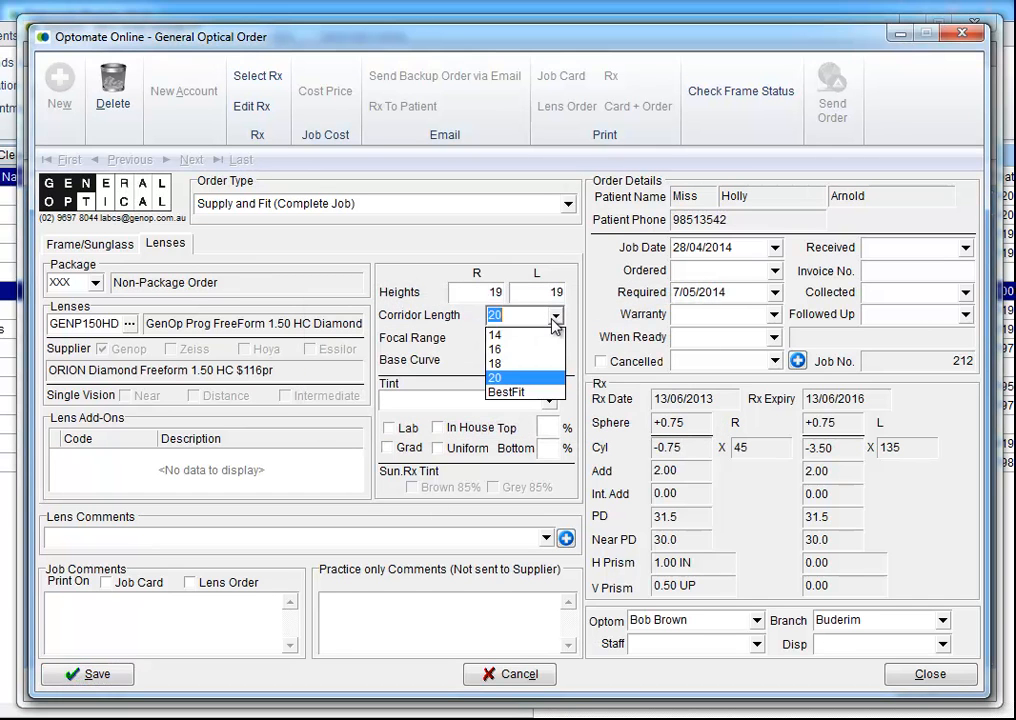
click(514, 352)
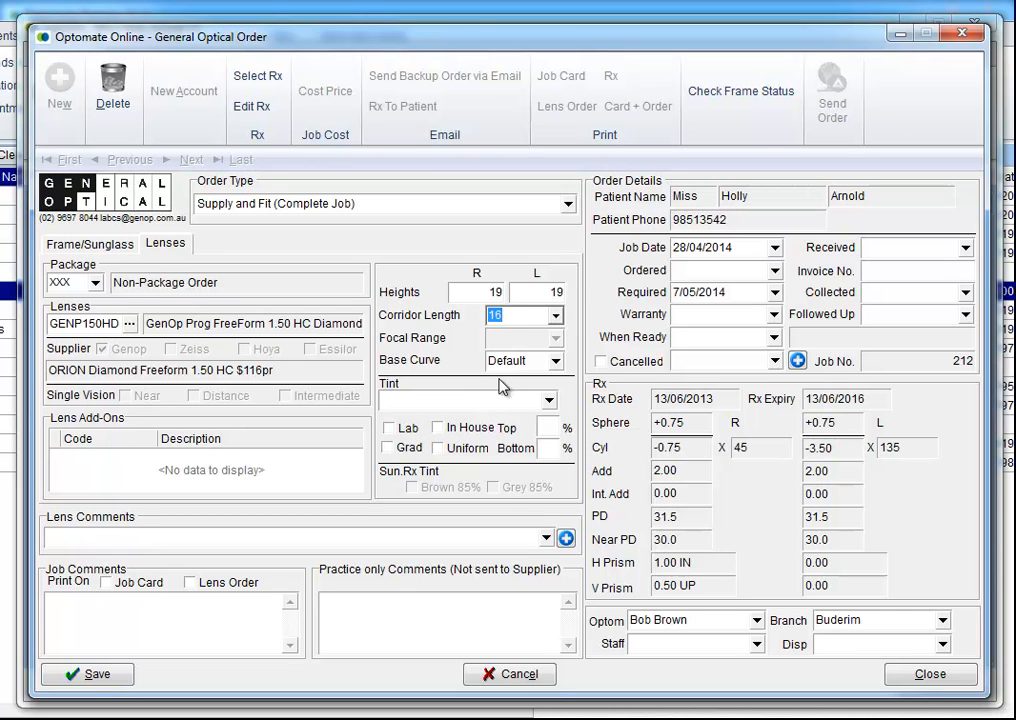
click(556, 366)
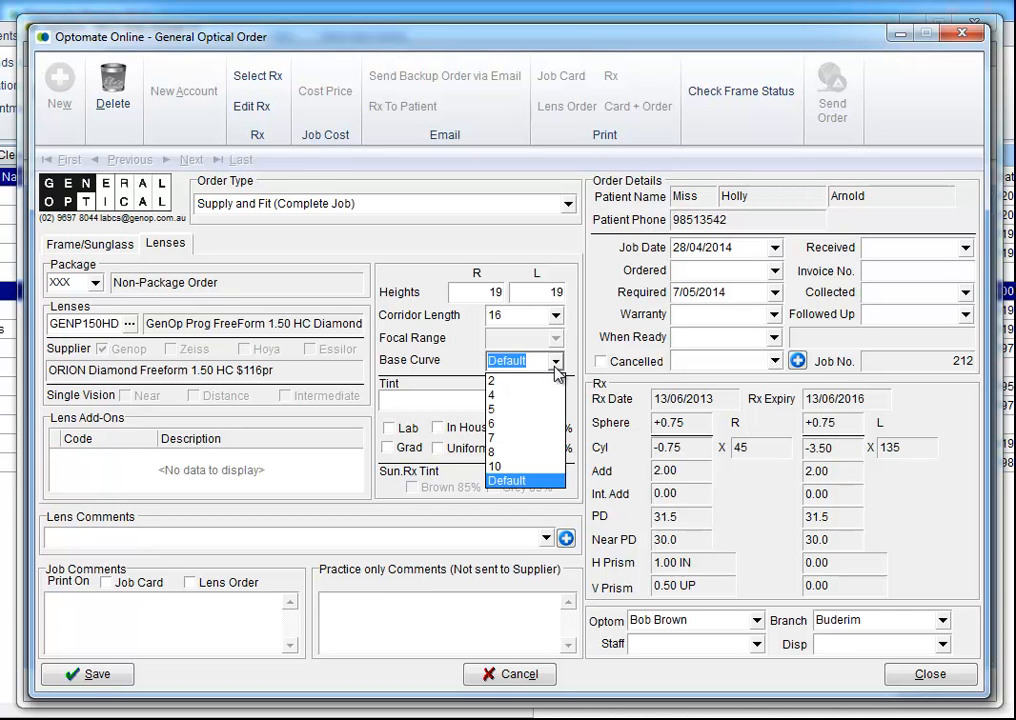
click(510, 431)
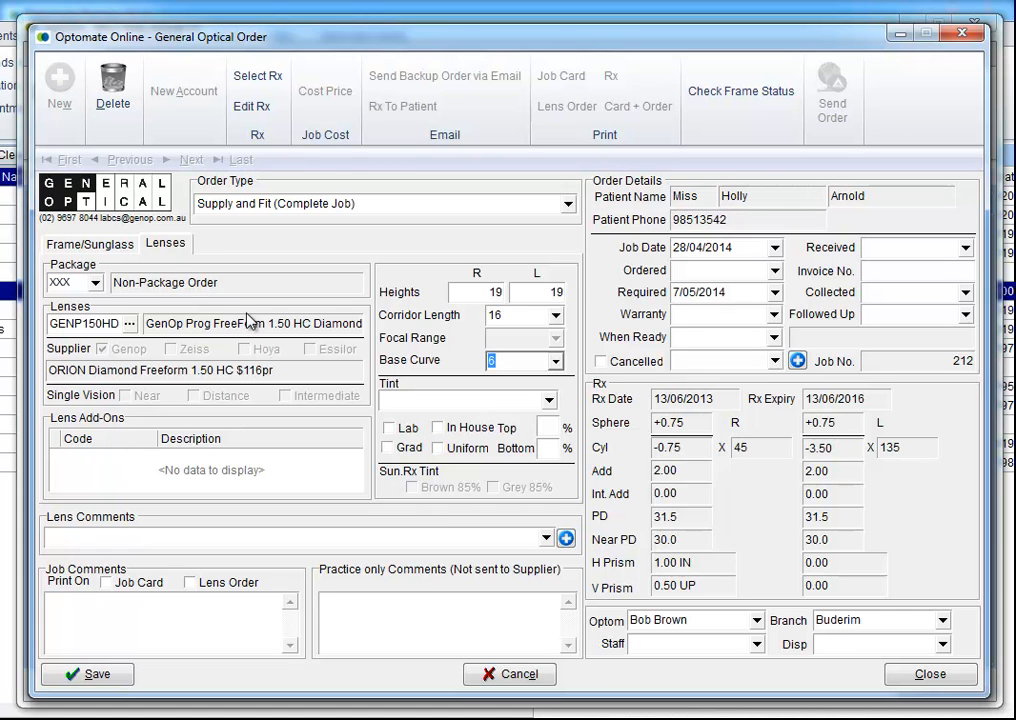
Step: In the frame measurements, enter a BVD of 14.0 for both eyes
click(83, 245)
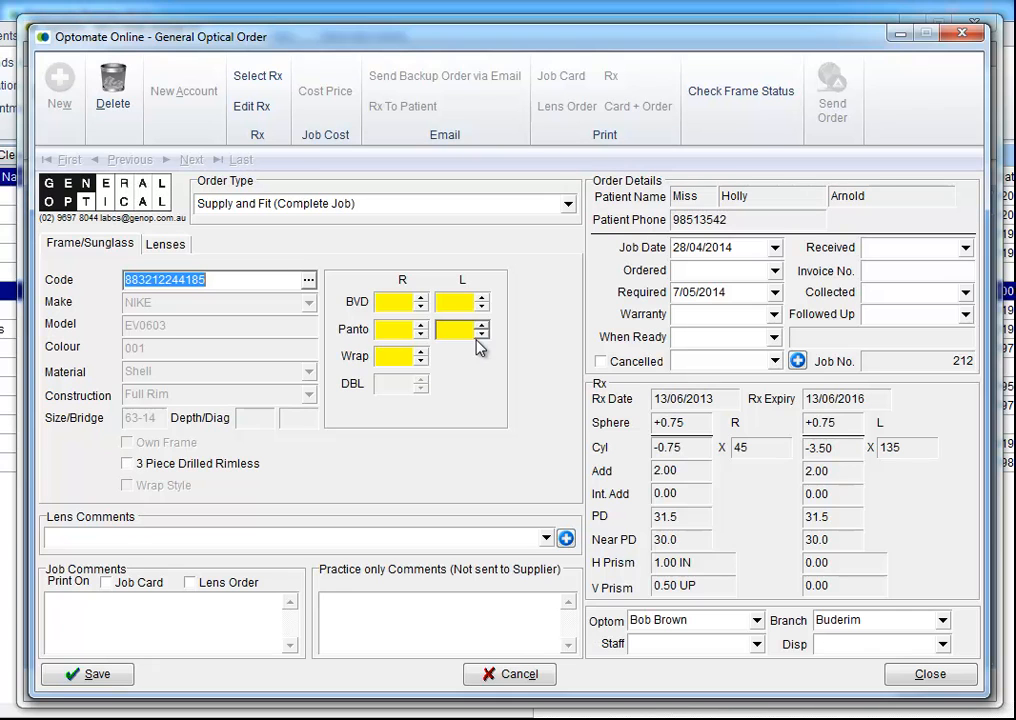
click(384, 304)
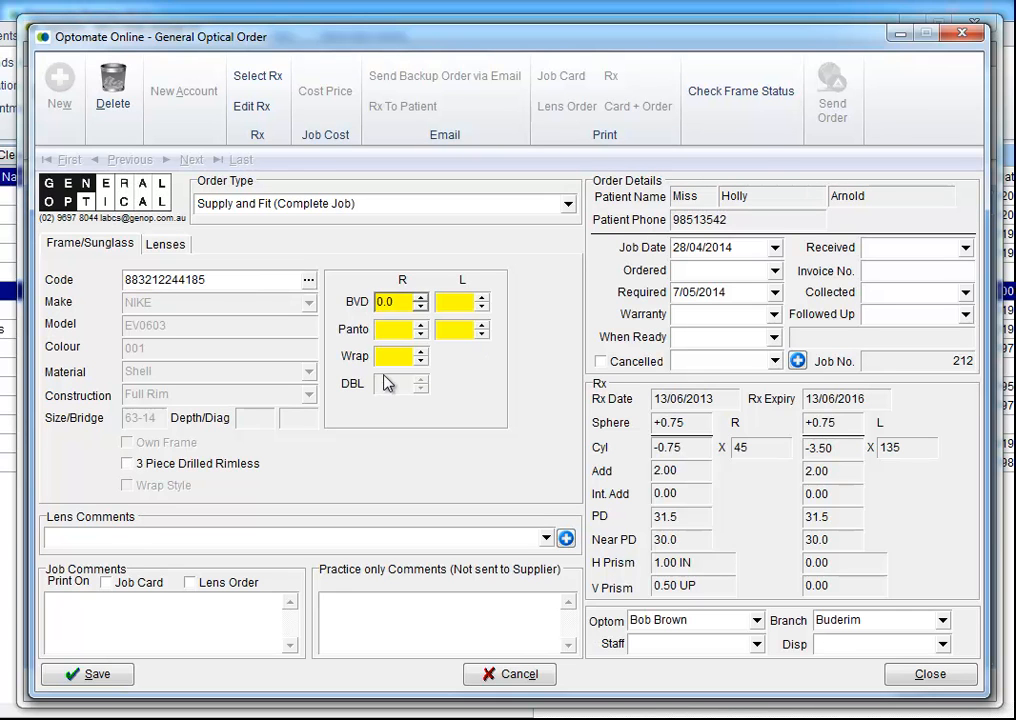
double_click(392, 302)
text(14)
key(Tab)
text(14)
key(Tab)
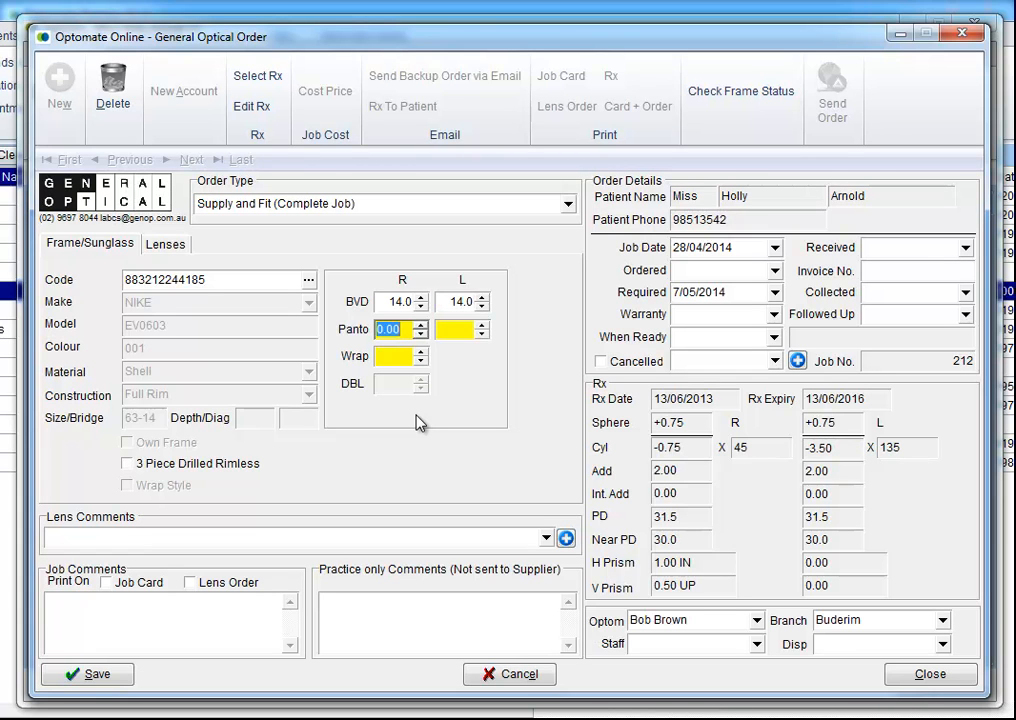
Step: Set pantoscopic tilt to 8.00 for both eyes and wrap to 7.0
text(8)
key(Tab)
text(8)
key(Tab)
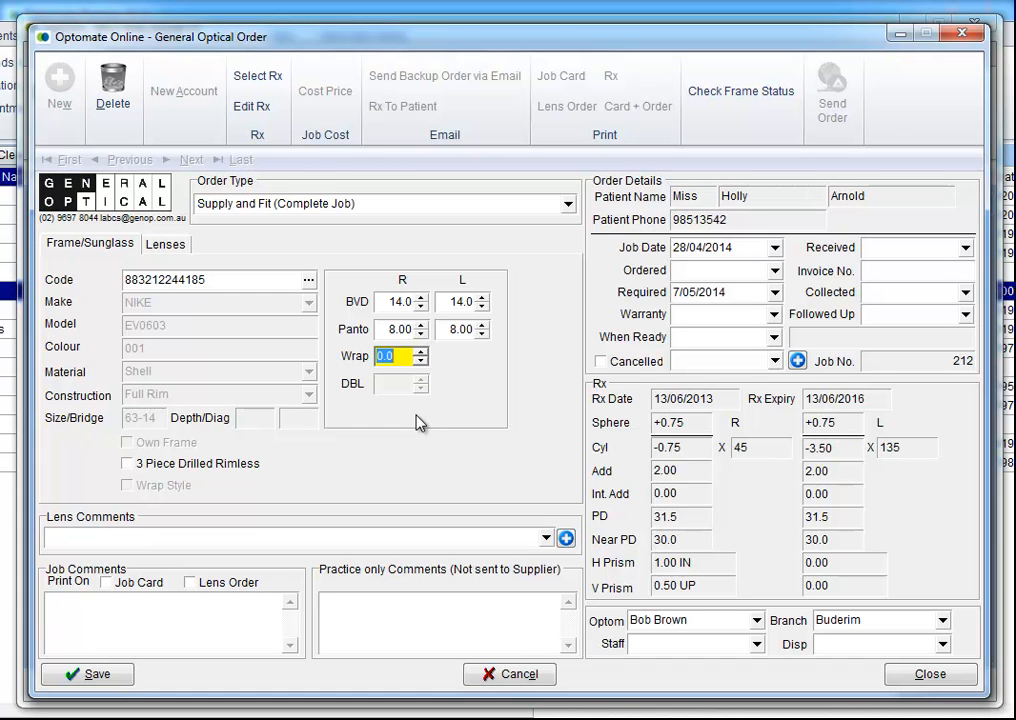
text(7)
key(Tab)
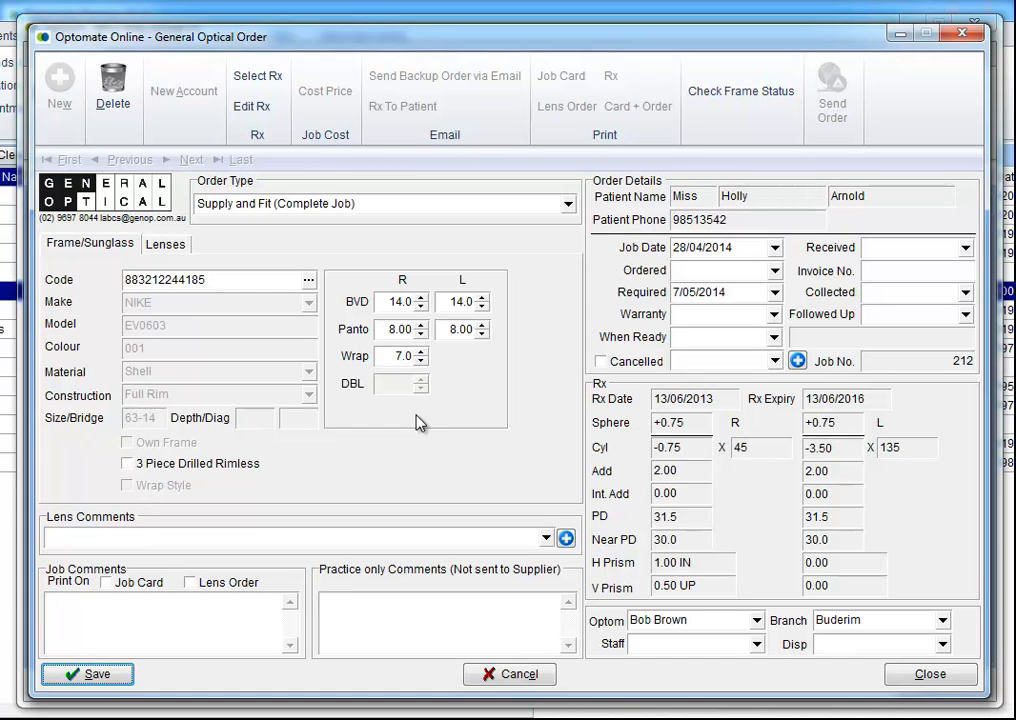
click(174, 253)
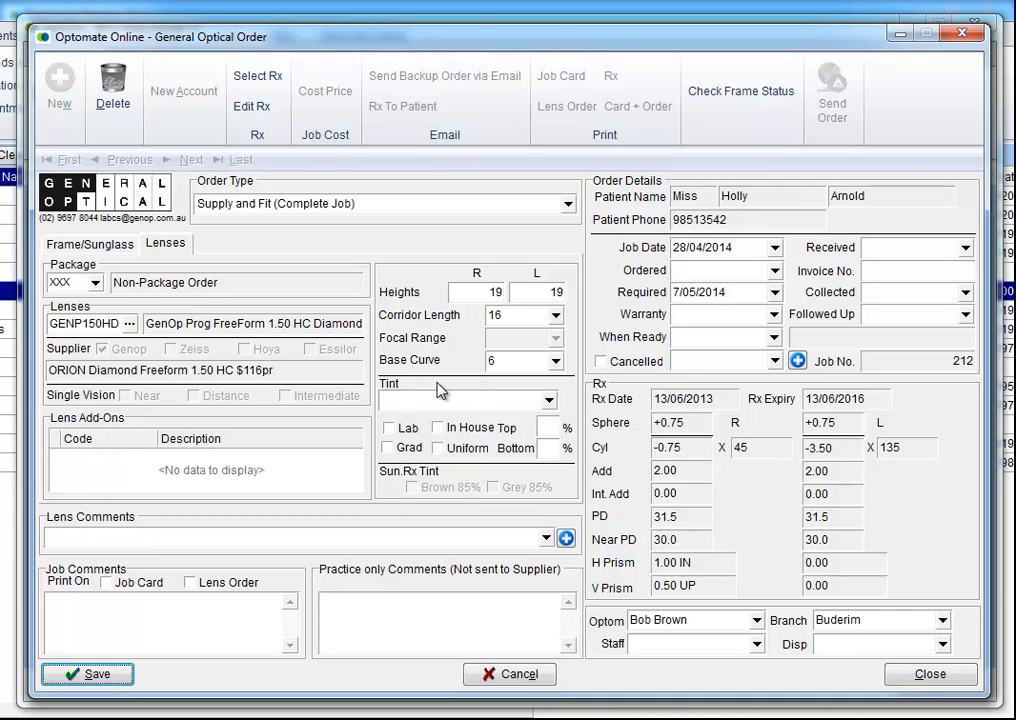
click(77, 476)
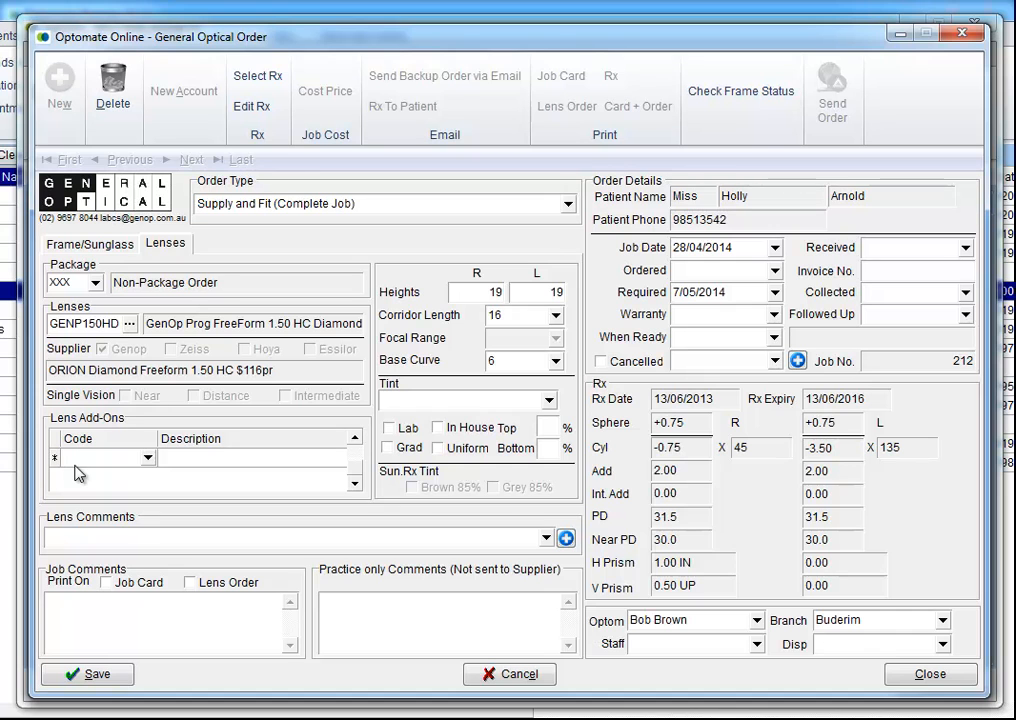
click(148, 460)
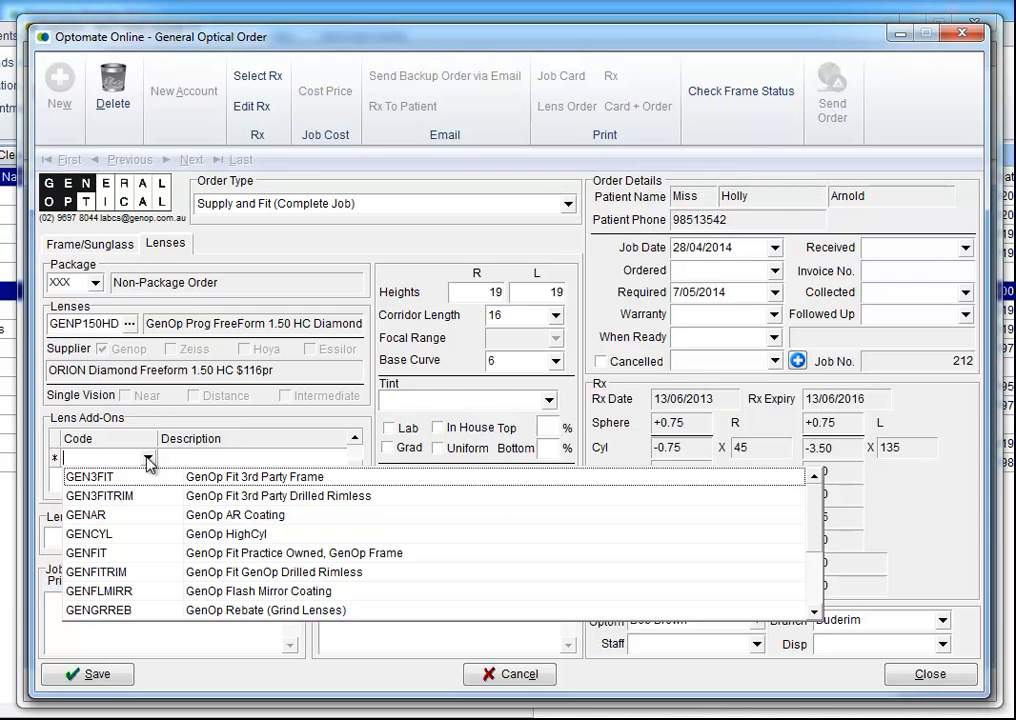
click(148, 459)
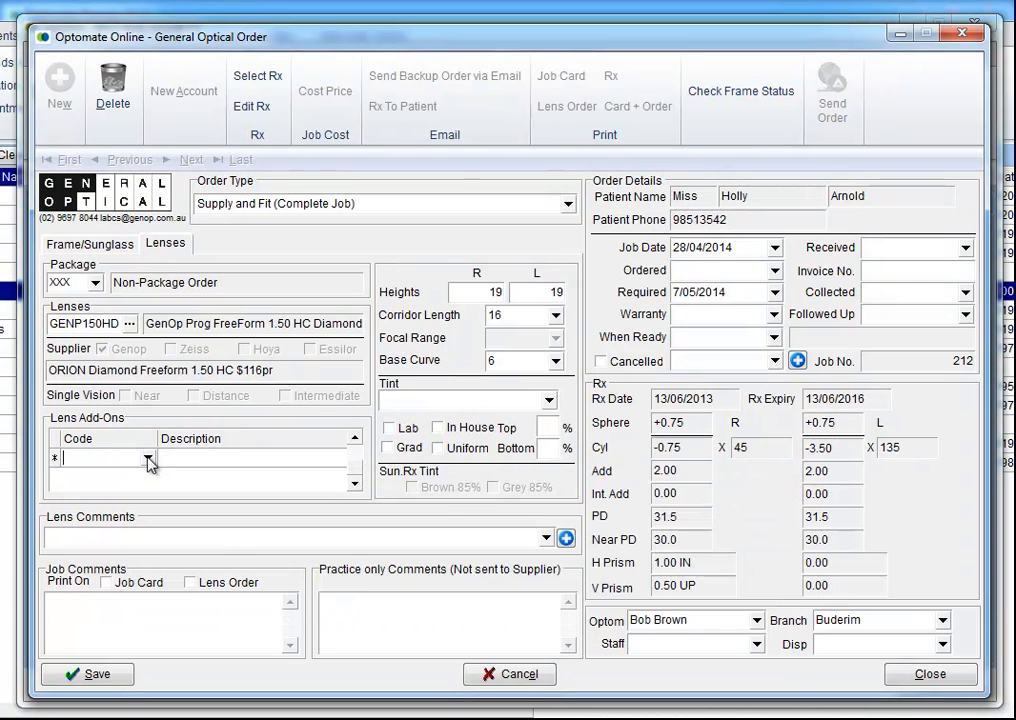
click(548, 400)
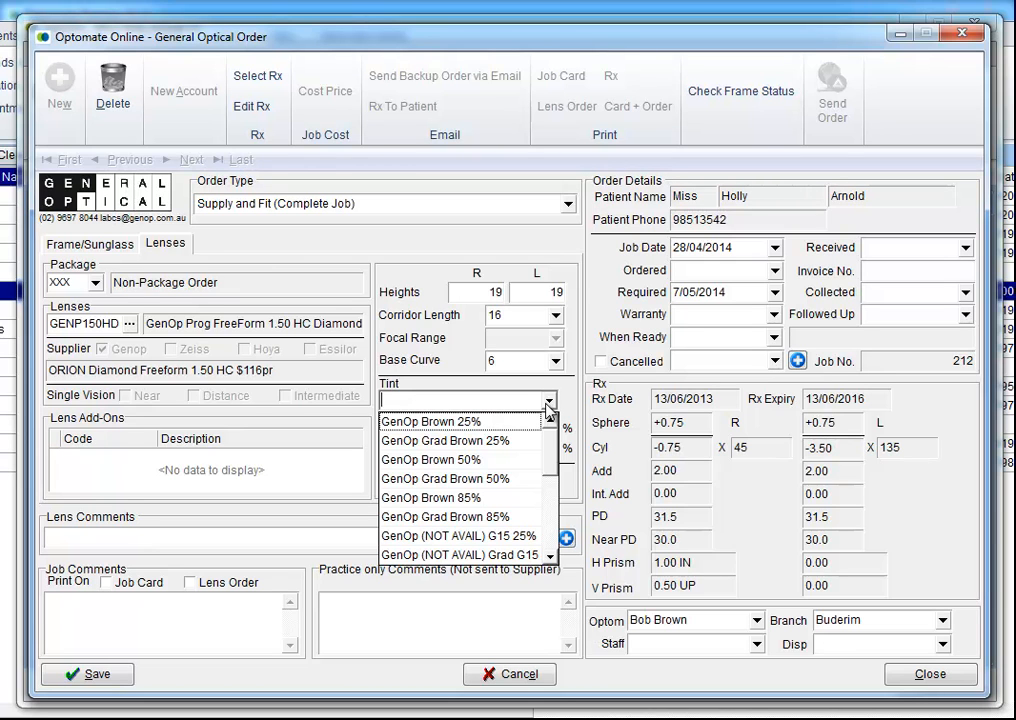
click(476, 498)
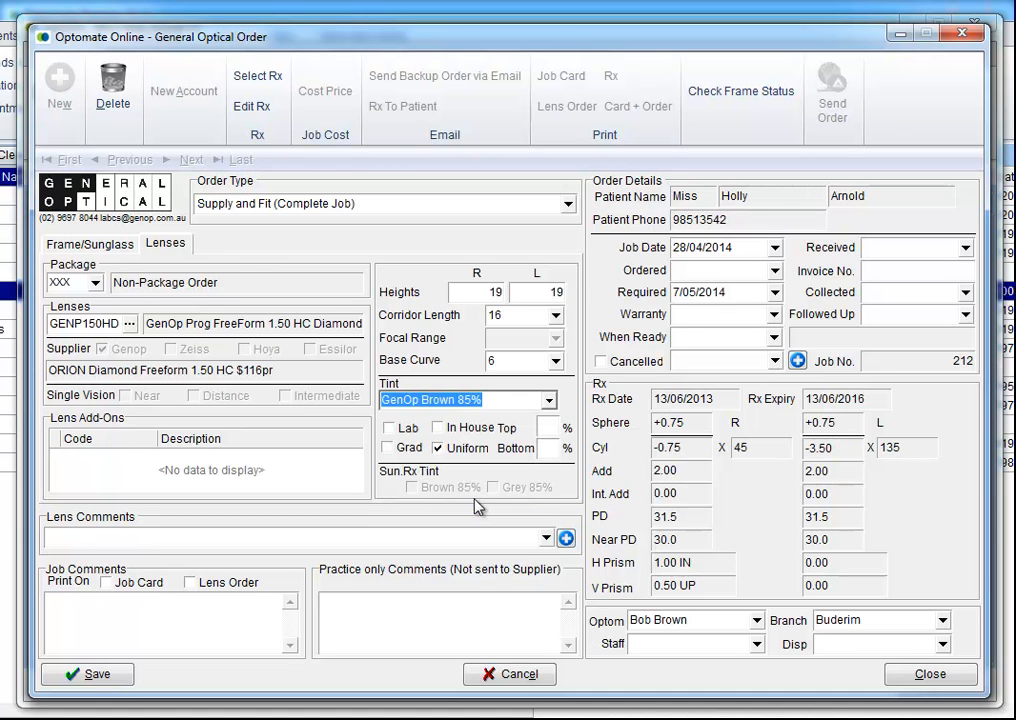
click(548, 400)
click(547, 402)
scroll(547, 402, down, 2)
key(Delete)
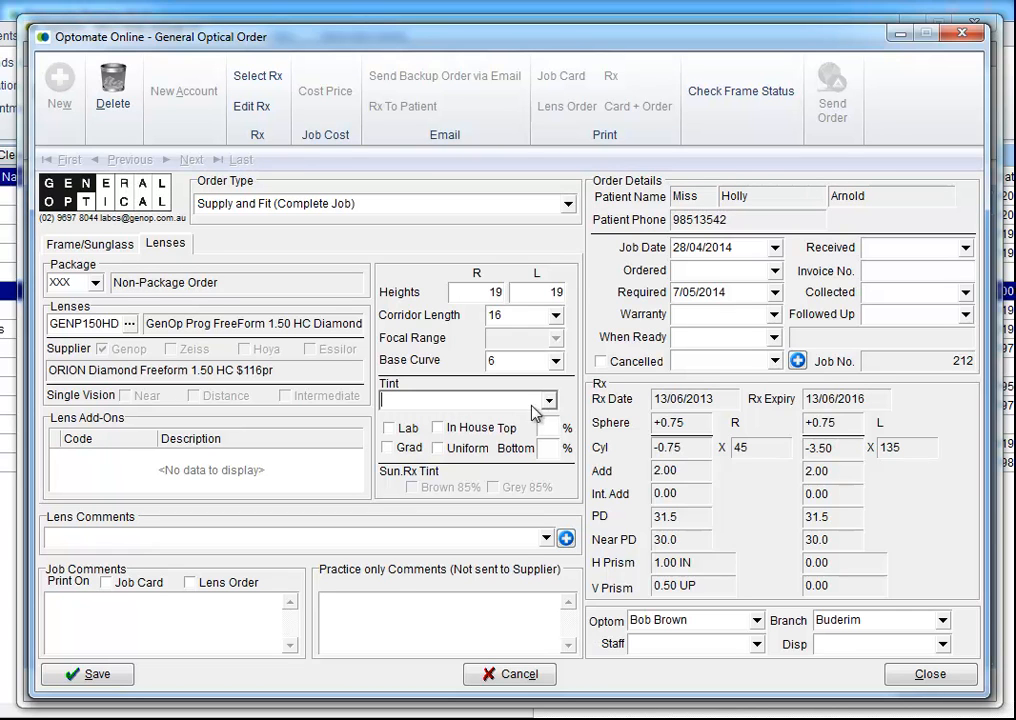
click(87, 537)
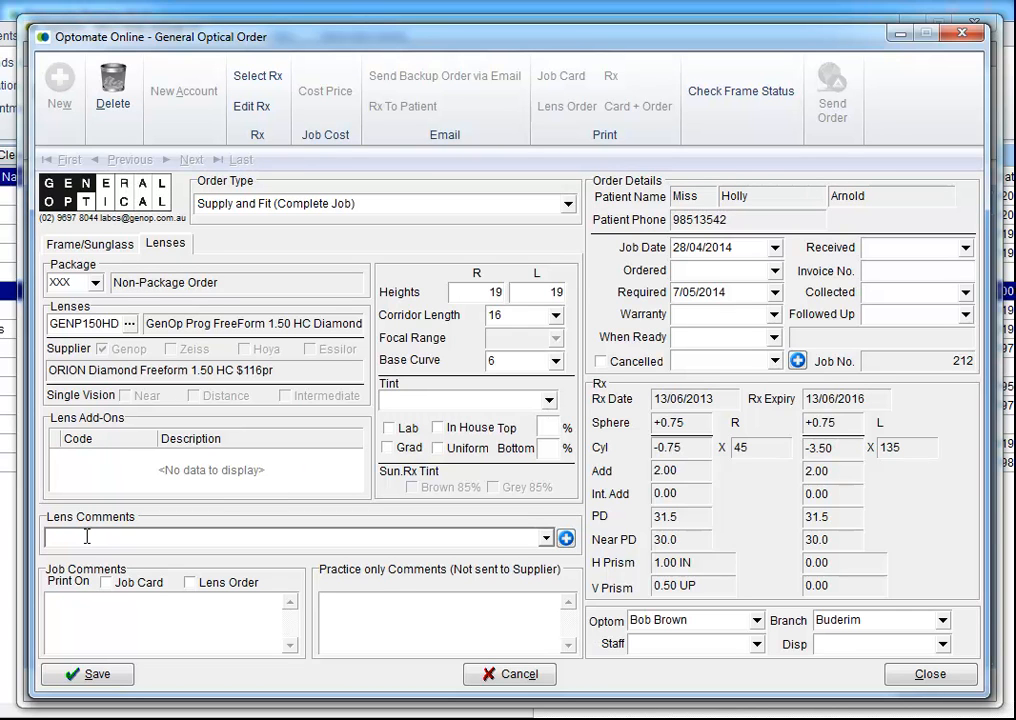
Step: Pick THIN AS POSSIBLE from the preset lens comments list
click(545, 538)
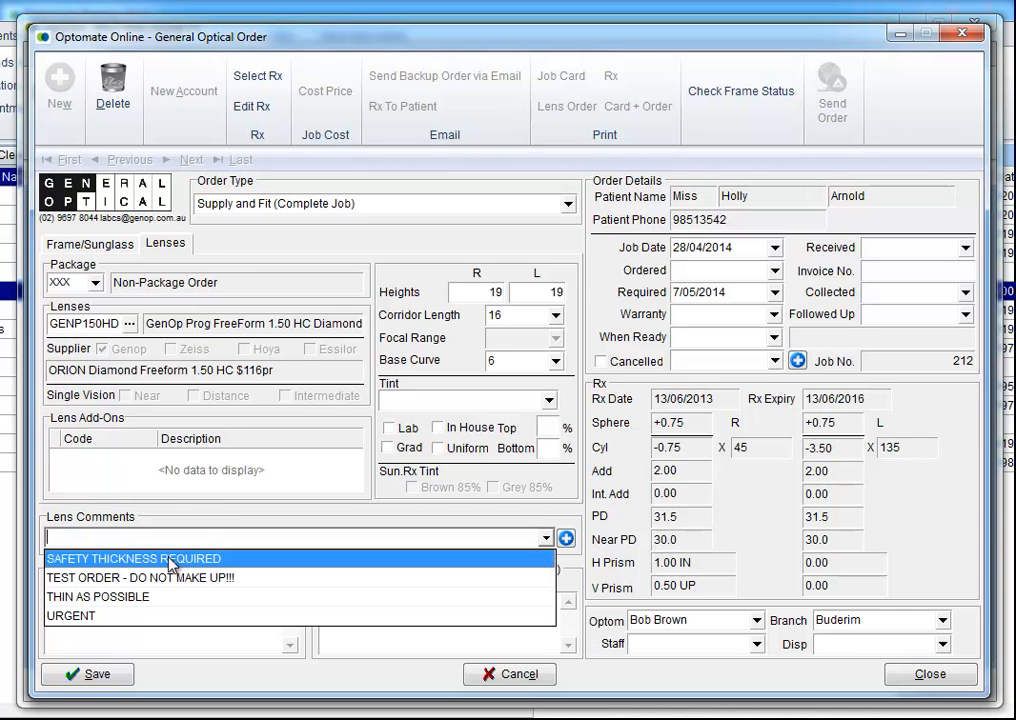
click(129, 596)
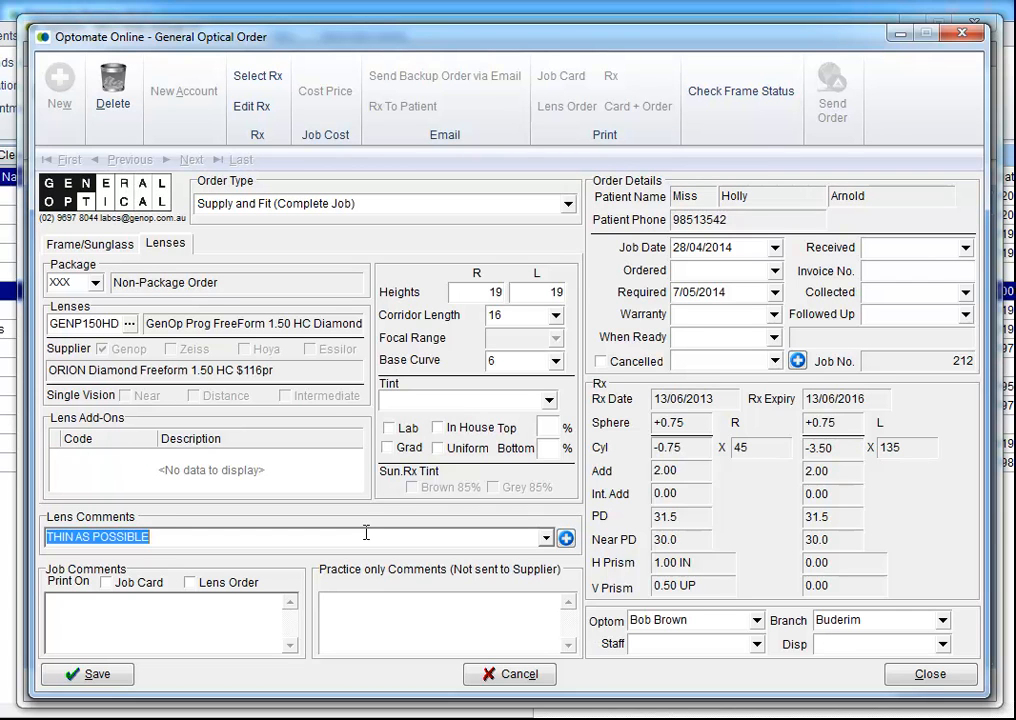
Step: Save job 212 and send it to General Optical, acknowledging the success message
click(82, 680)
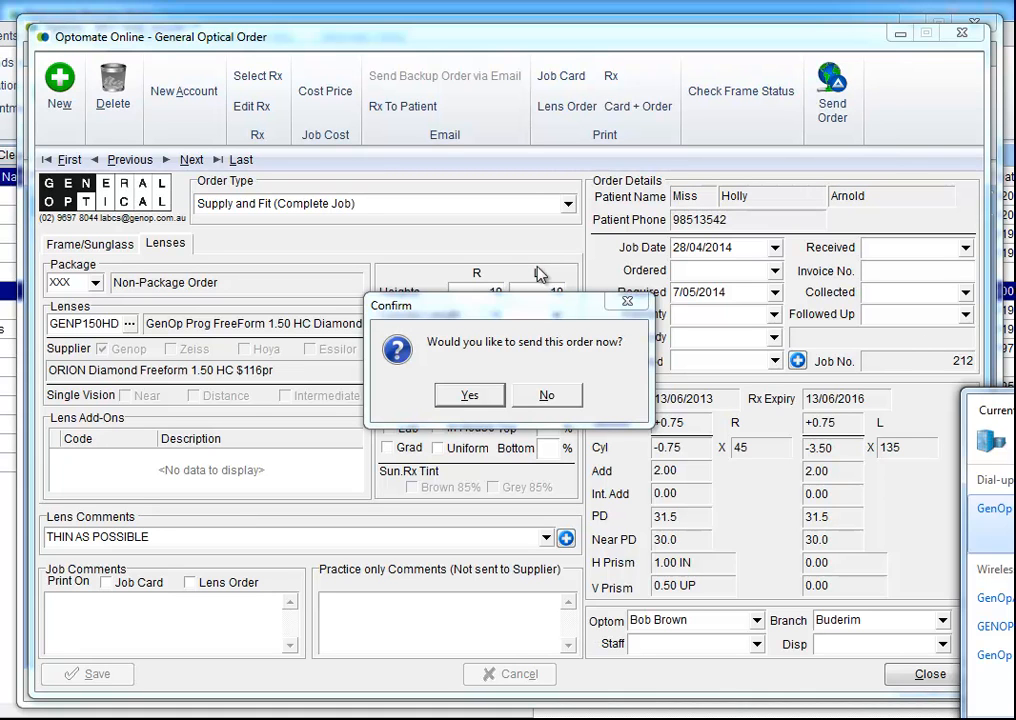
click(467, 396)
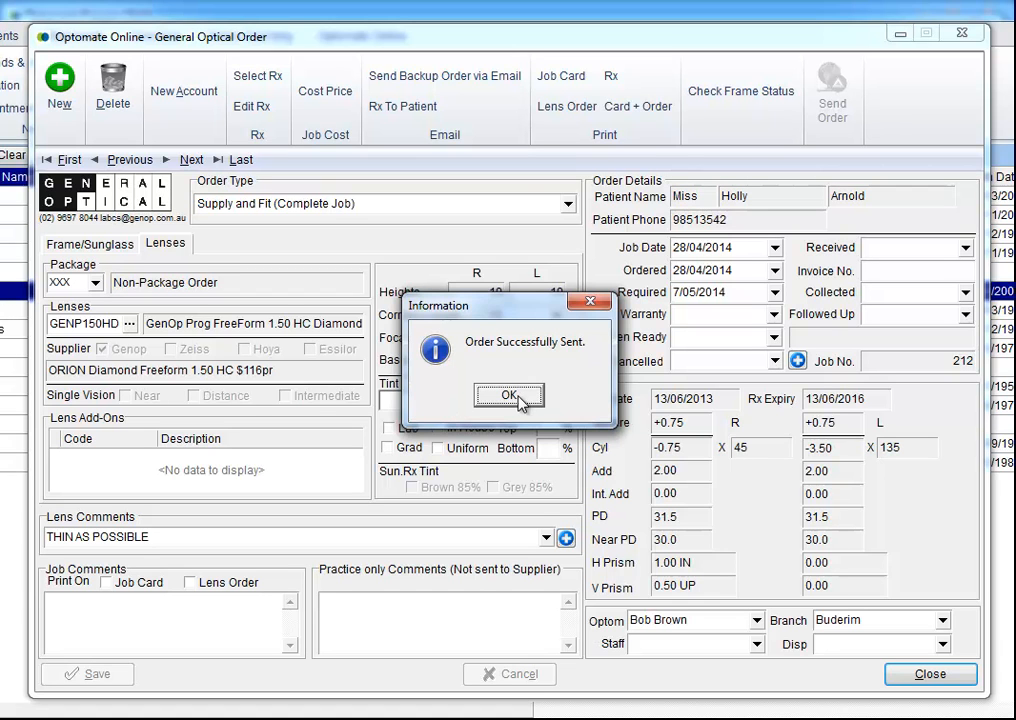
click(520, 403)
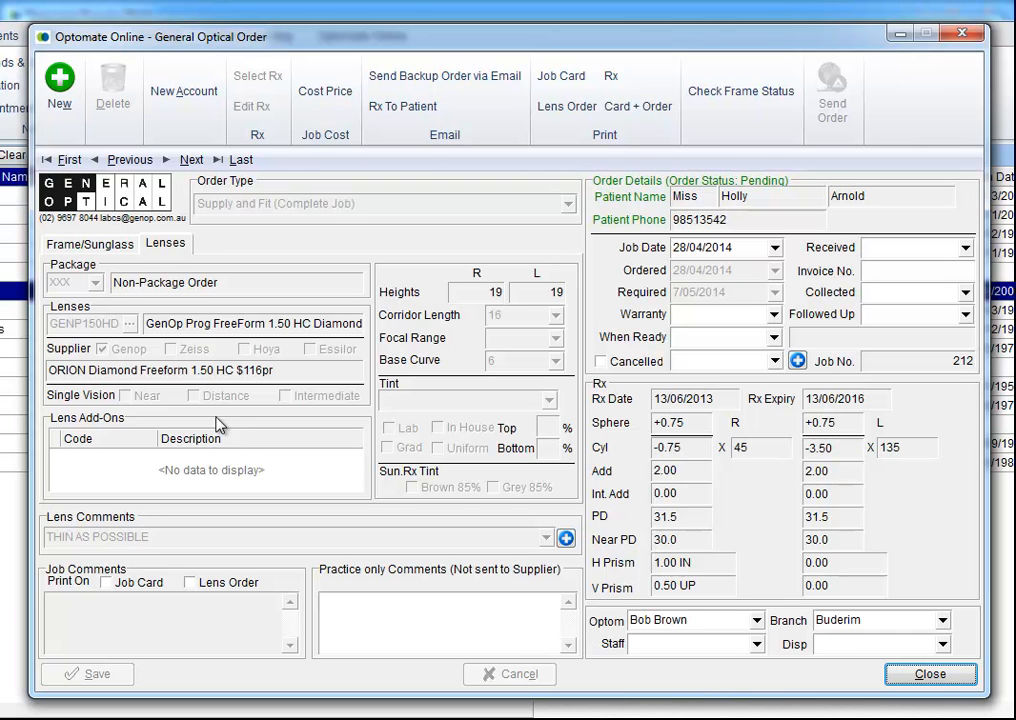
Step: Create a patient account for the order and give the NIKE frame a 10% discount
click(181, 92)
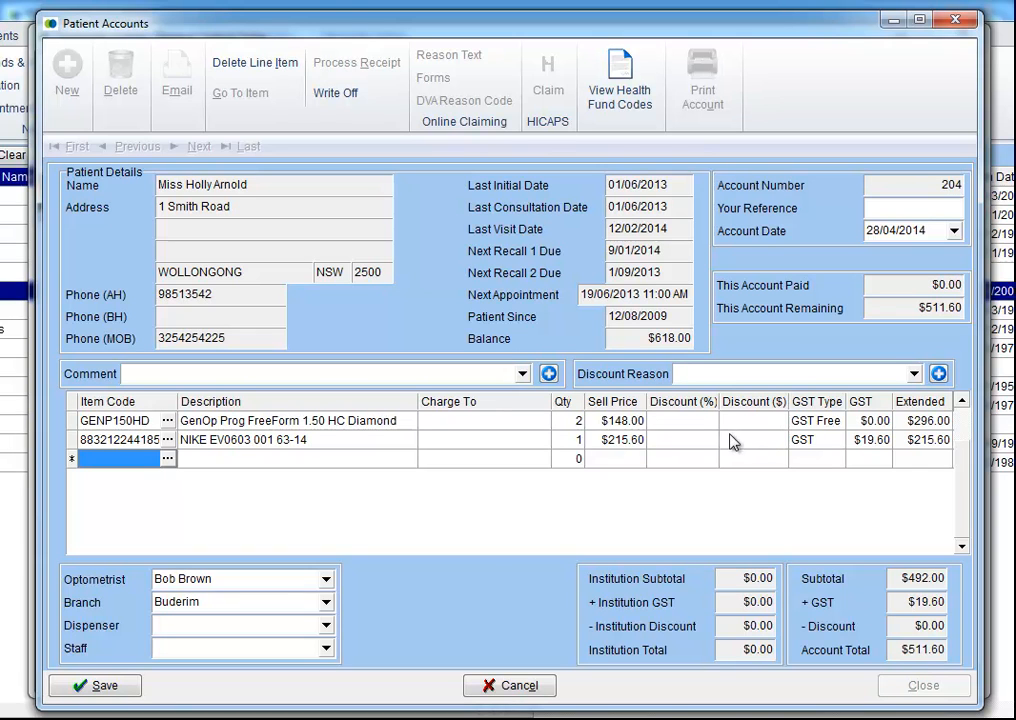
click(680, 444)
text(10)
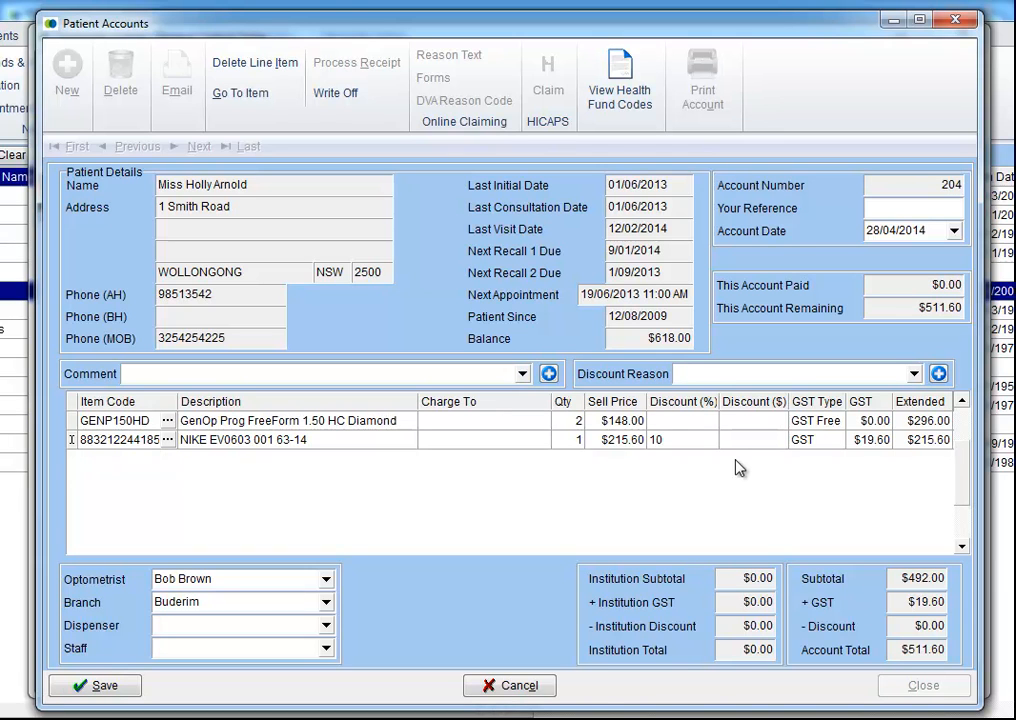
key(Return)
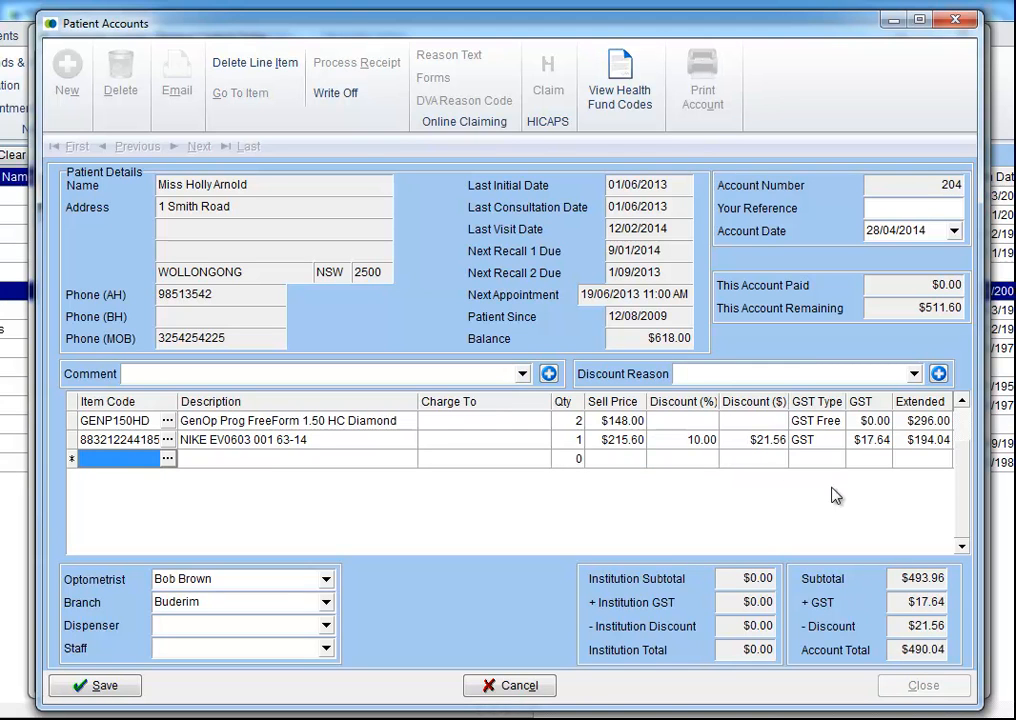
Step: Change the NIKE frame discount to $22.00 and save the $489.60 account
click(755, 441)
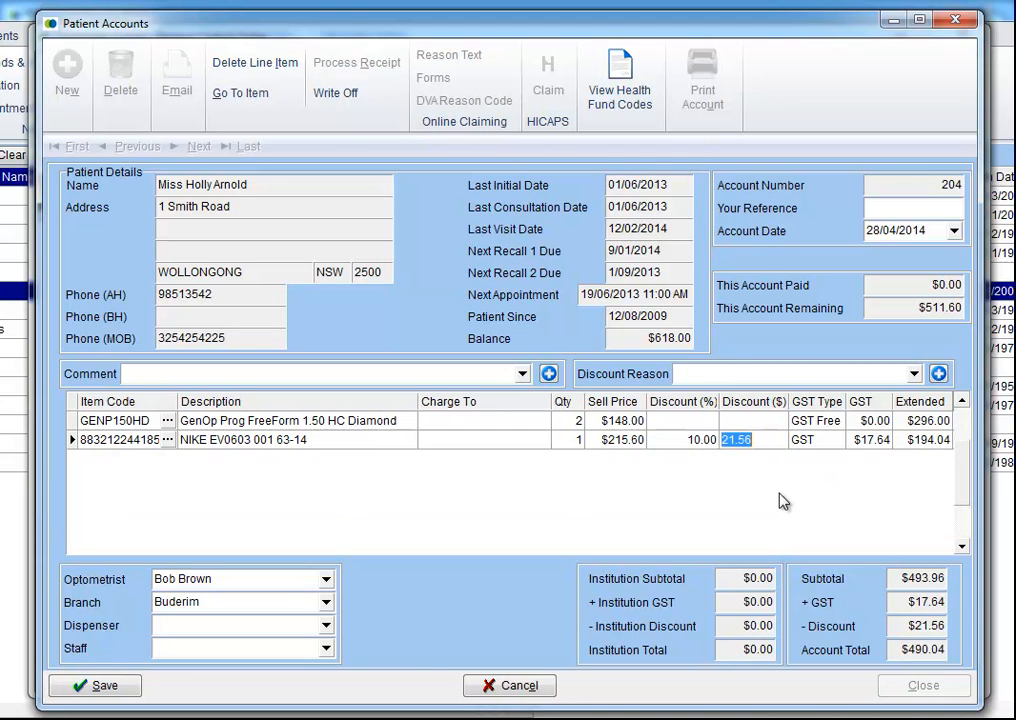
text(22)
key(Tab)
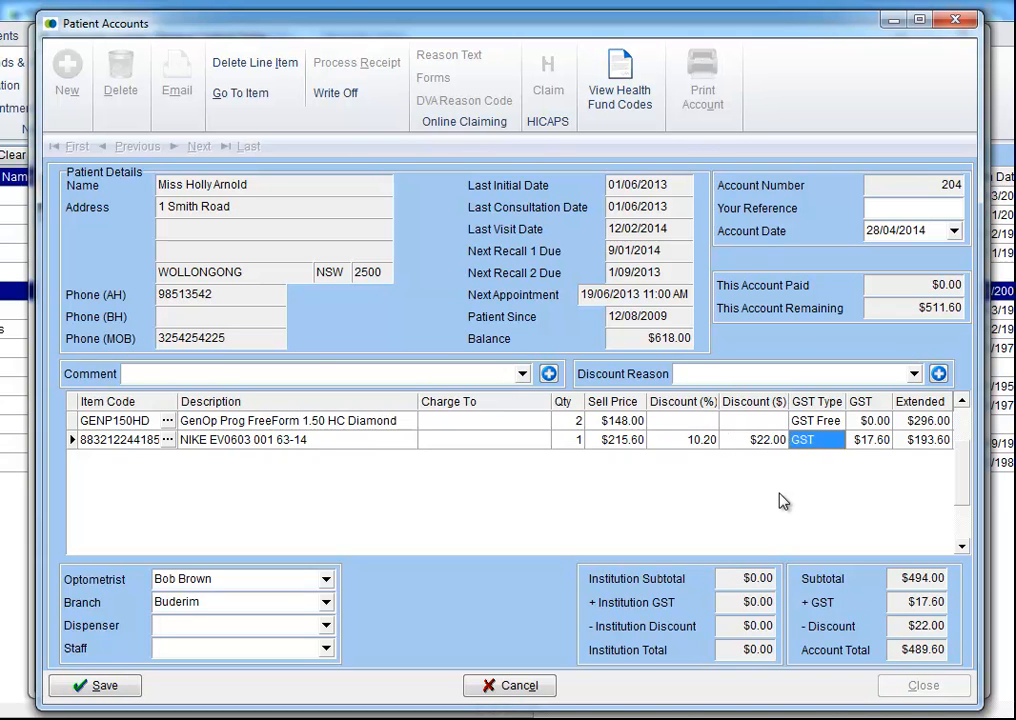
key(Tab)
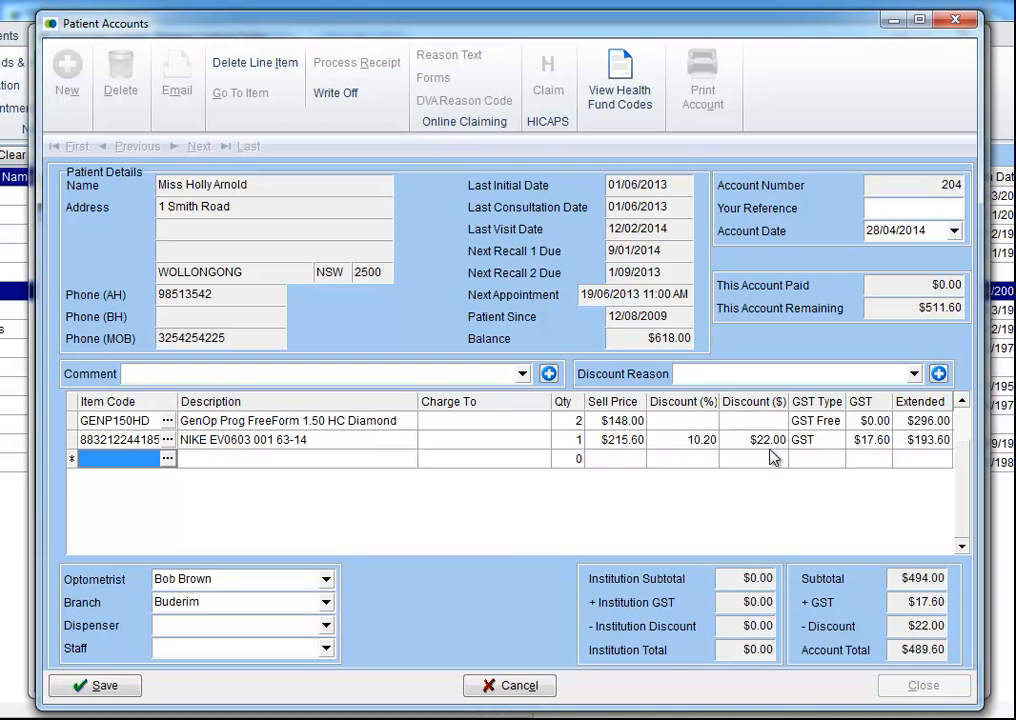
click(102, 685)
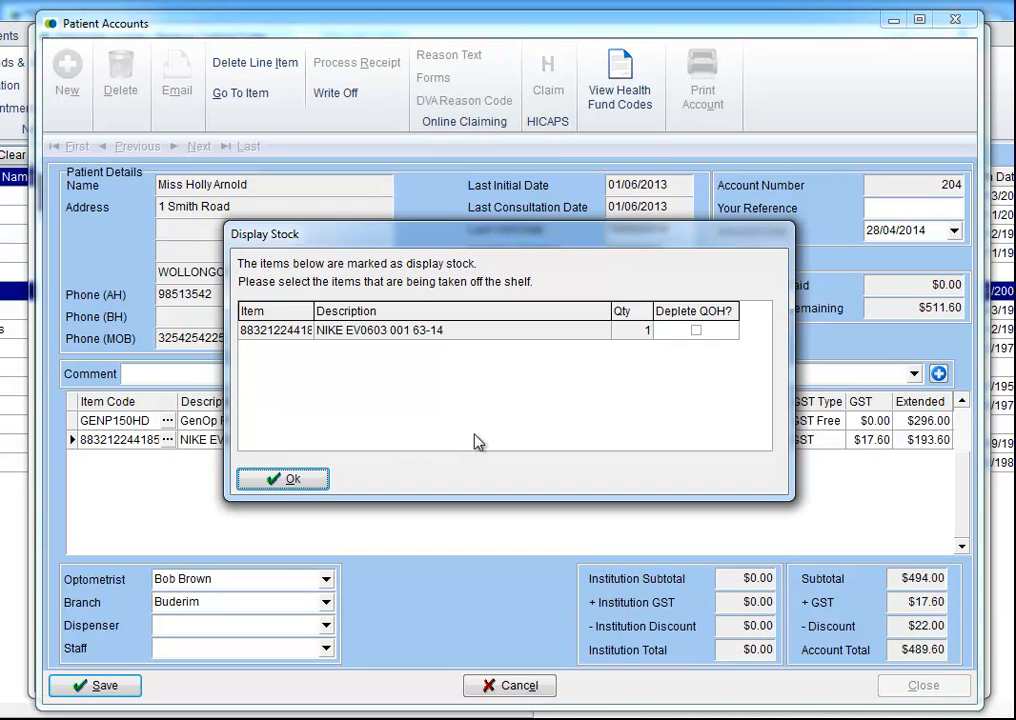
Step: Leave Deplete QOH unticked for the NIKE display frame and save the account without printing or a HICAPS claim
click(697, 331)
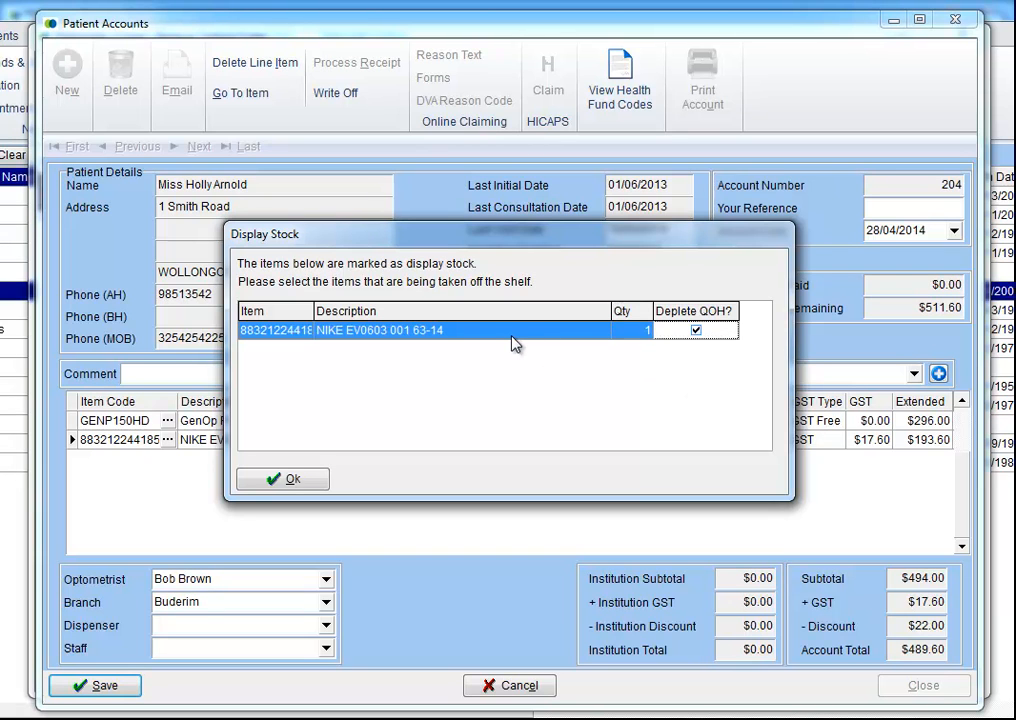
click(698, 332)
click(281, 481)
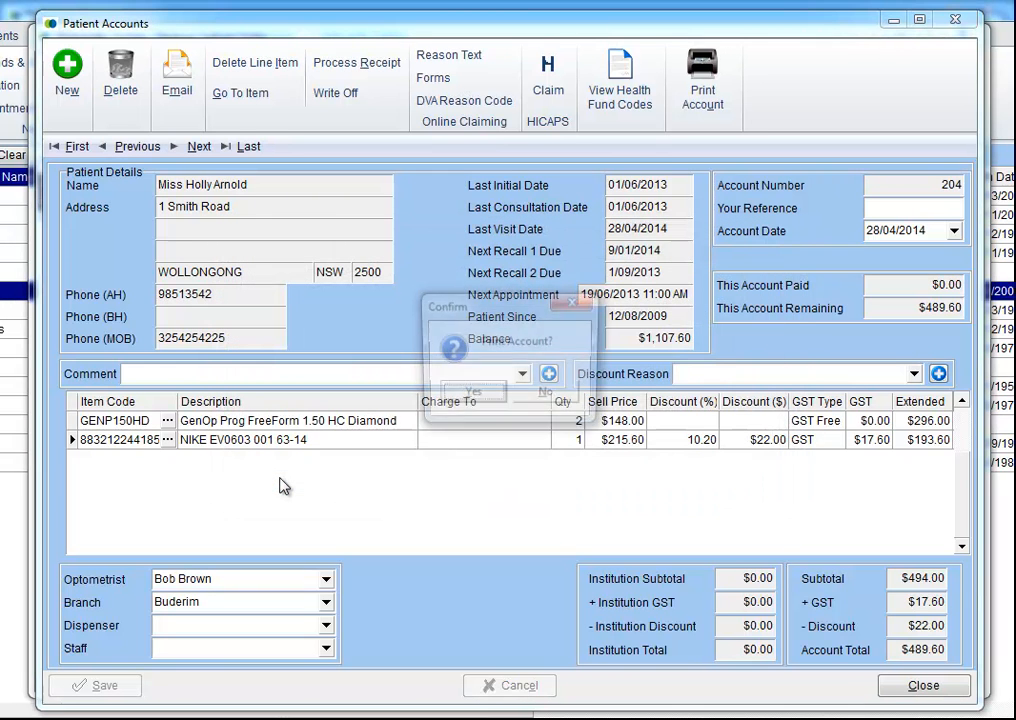
click(544, 397)
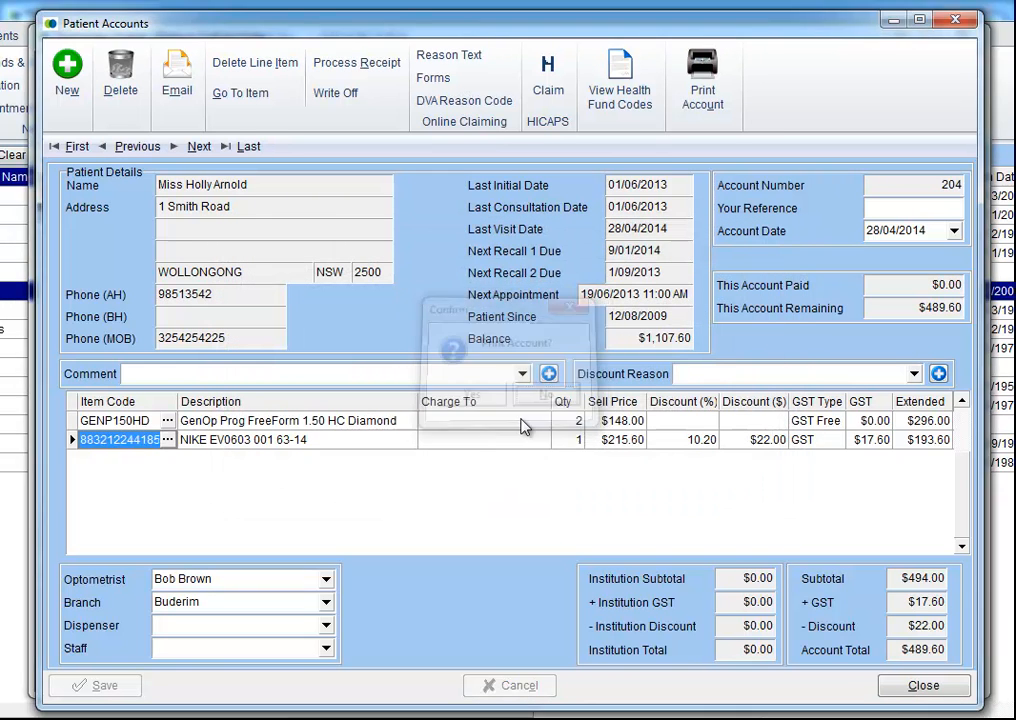
click(549, 400)
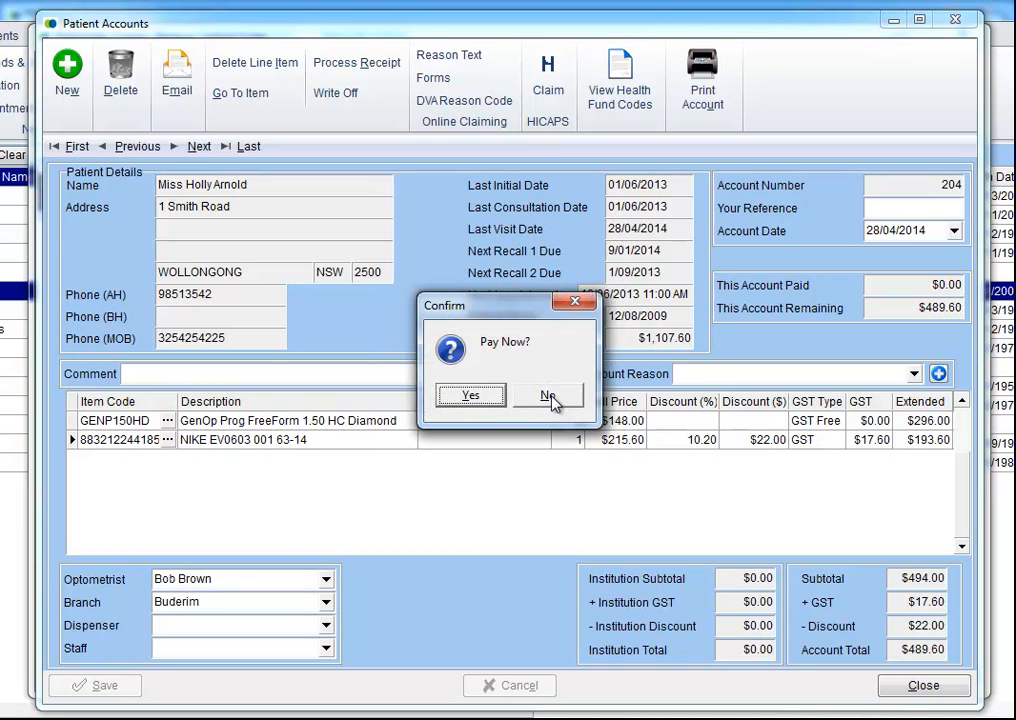
Step: Take payment now and save an Eftpos receipt for the full $1,107.60
click(468, 397)
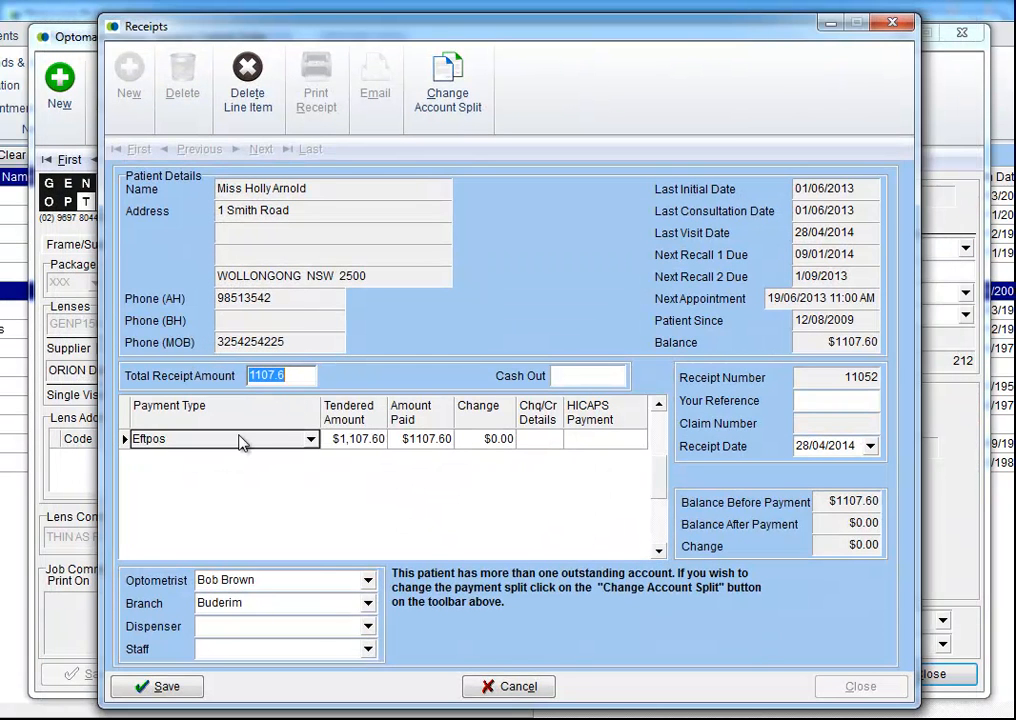
click(168, 690)
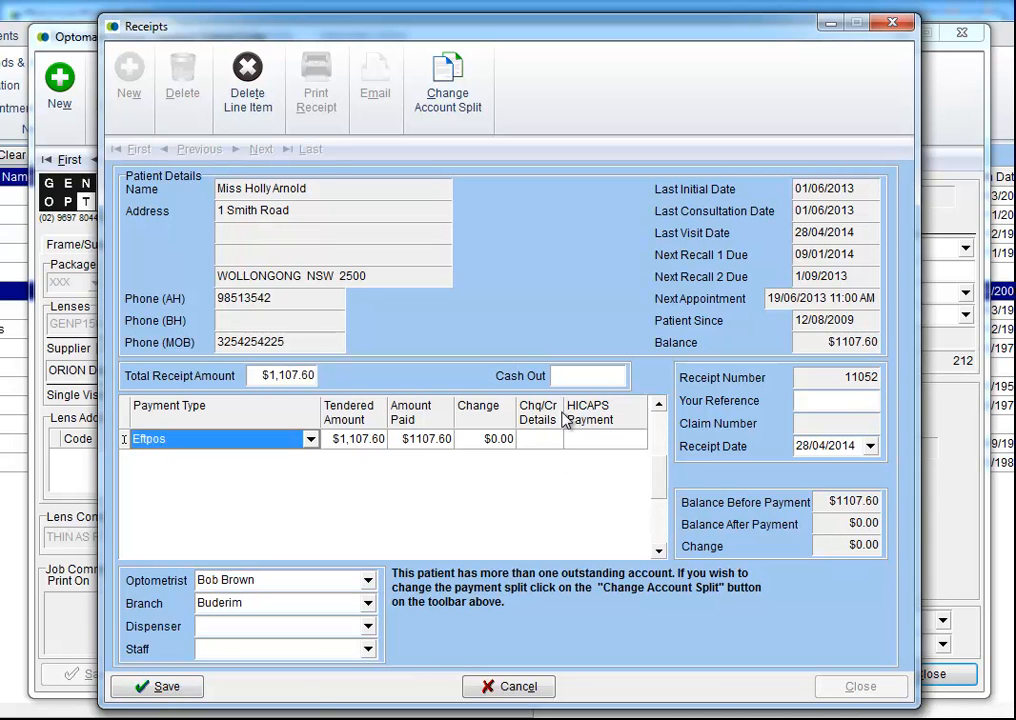
click(166, 684)
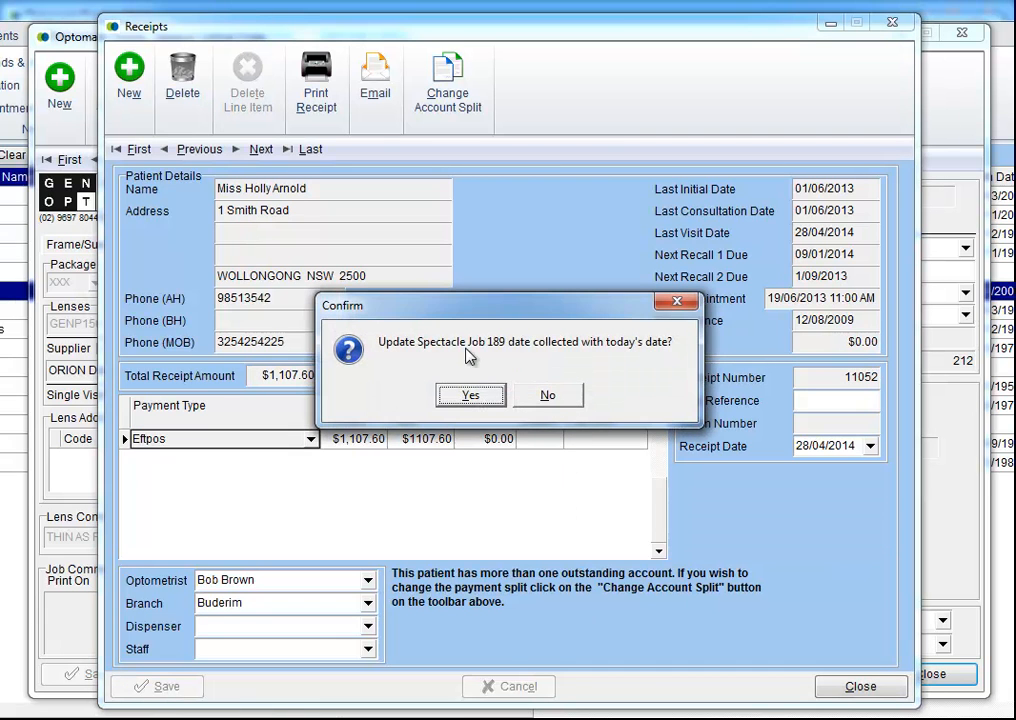
Step: Decline updating the collected dates for Job 189 and the older spectacle jobs
click(548, 396)
click(560, 399)
click(563, 402)
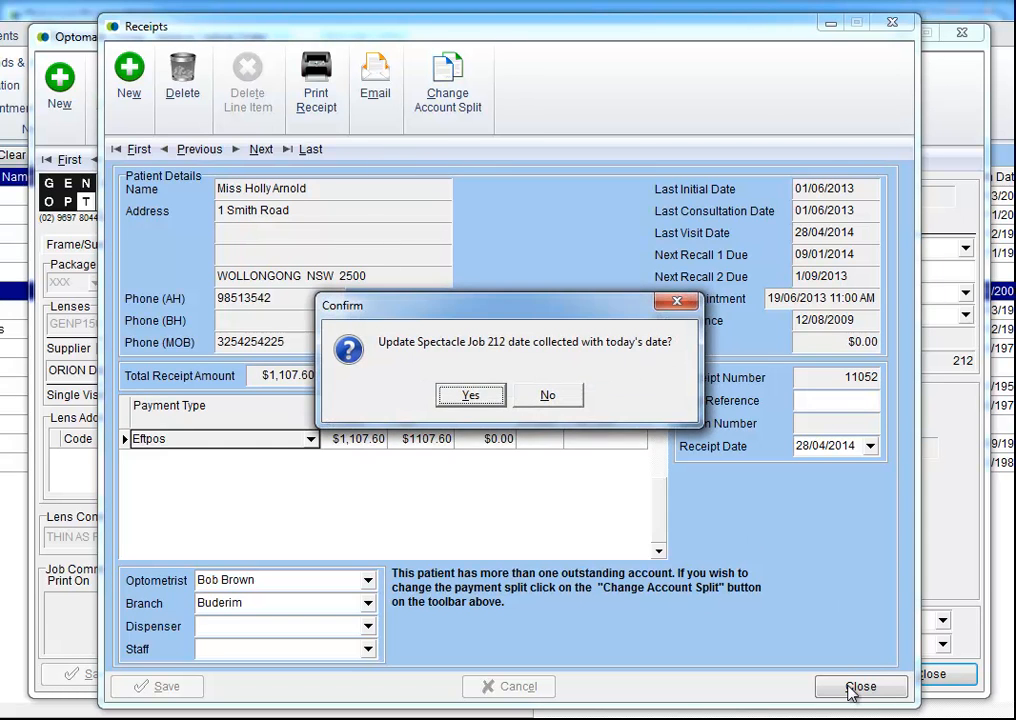